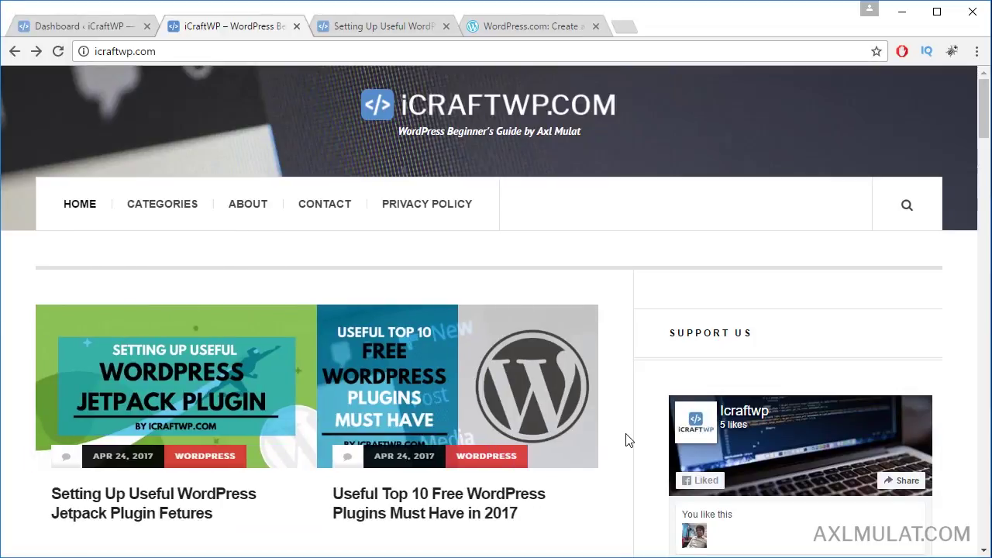
Step: Open the WordPress.com log-in page from its tab, with the saved username and password prefilled
{"action": "left_click", "coordinate": [515, 27]}
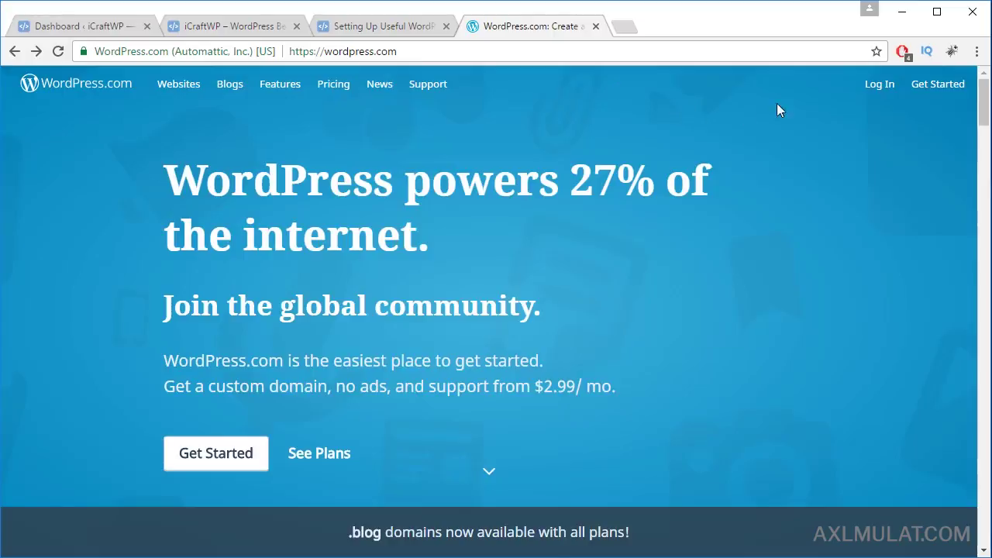
{"action": "left_click", "coordinate": [876, 94]}
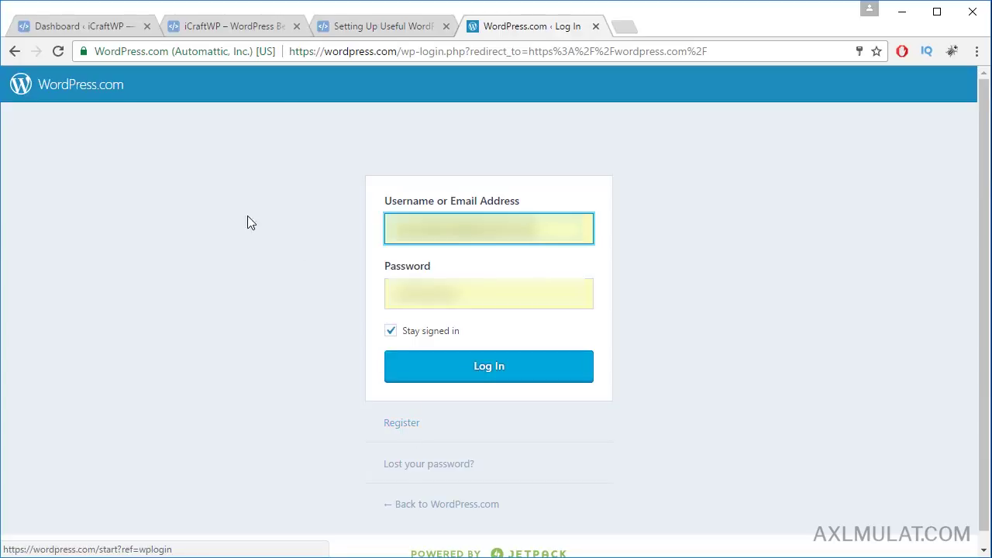
Step: Go to iCraftWP's Add New Plugins page and close the WordPress.com tab
{"action": "left_click", "coordinate": [68, 28]}
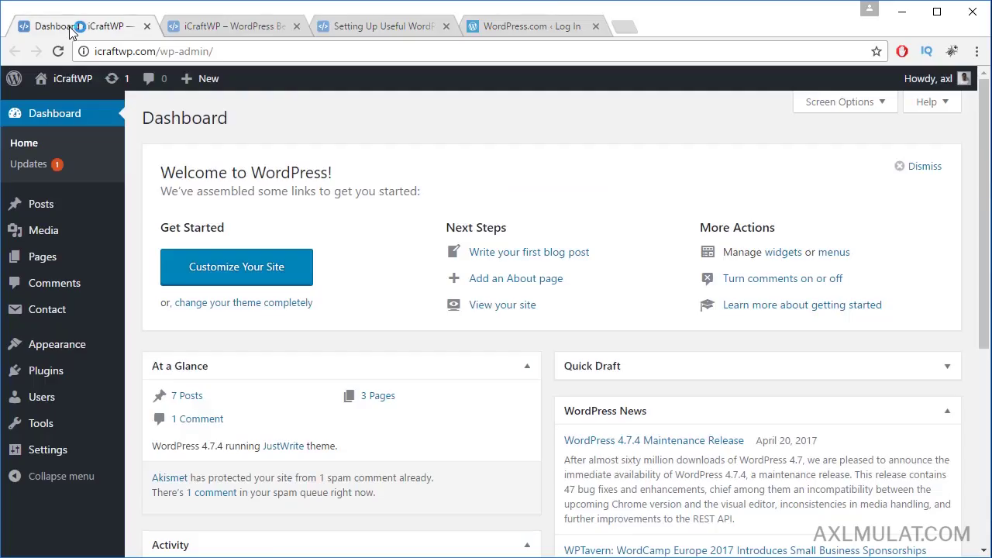
{"action": "mouse_move", "coordinate": [56, 383]}
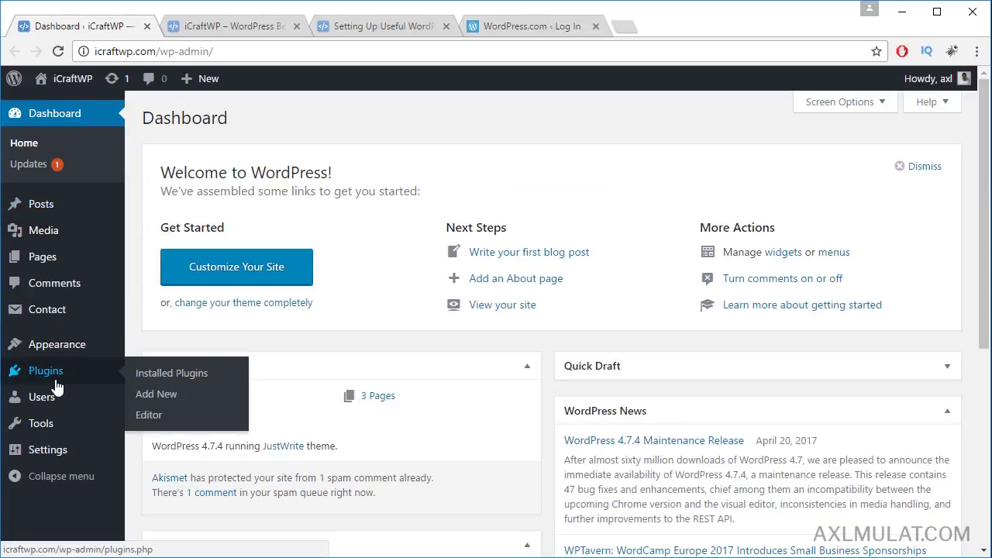
{"action": "left_click", "coordinate": [157, 395]}
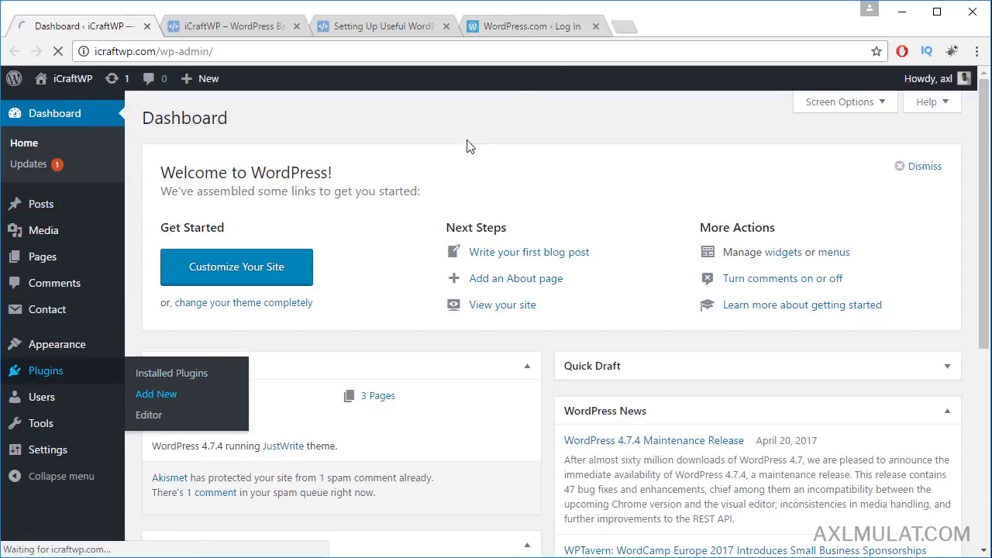
{"action": "left_click", "coordinate": [595, 26]}
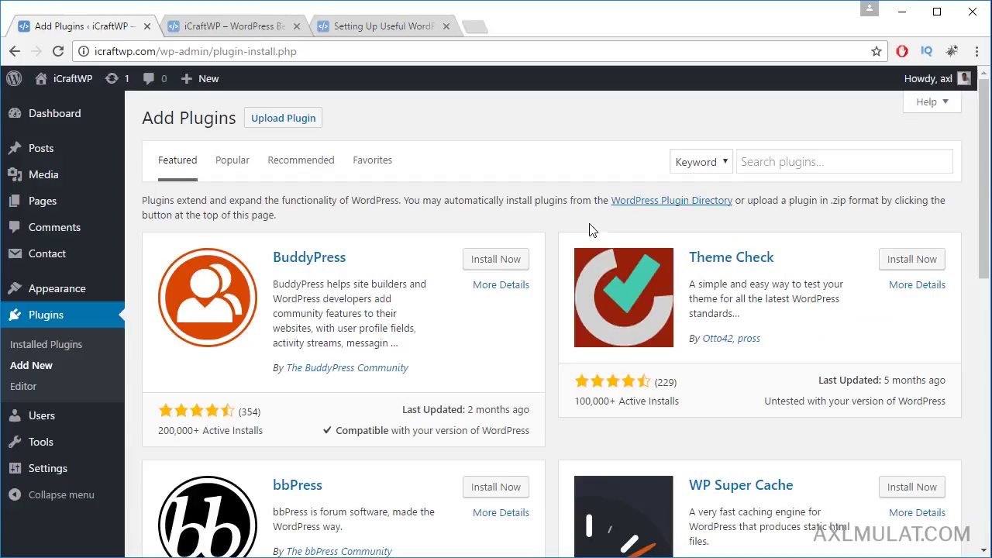
Step: Install and activate the Jetpack by WordPress.com plugin
{"action": "left_click", "coordinate": [779, 163]}
{"action": "scroll", "coordinate": [802, 326], "scroll_direction": "down", "scroll_amount": 5}
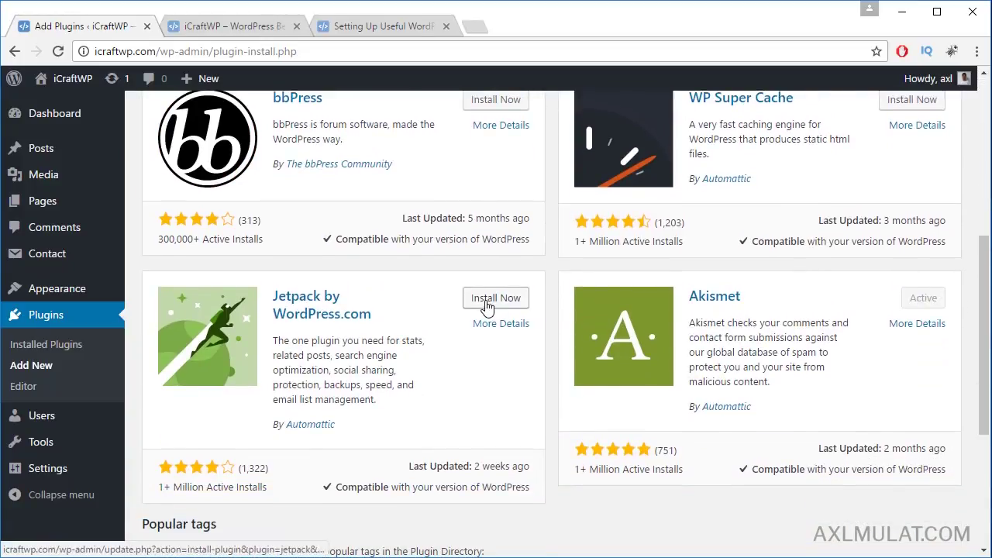
{"action": "left_click", "coordinate": [495, 303]}
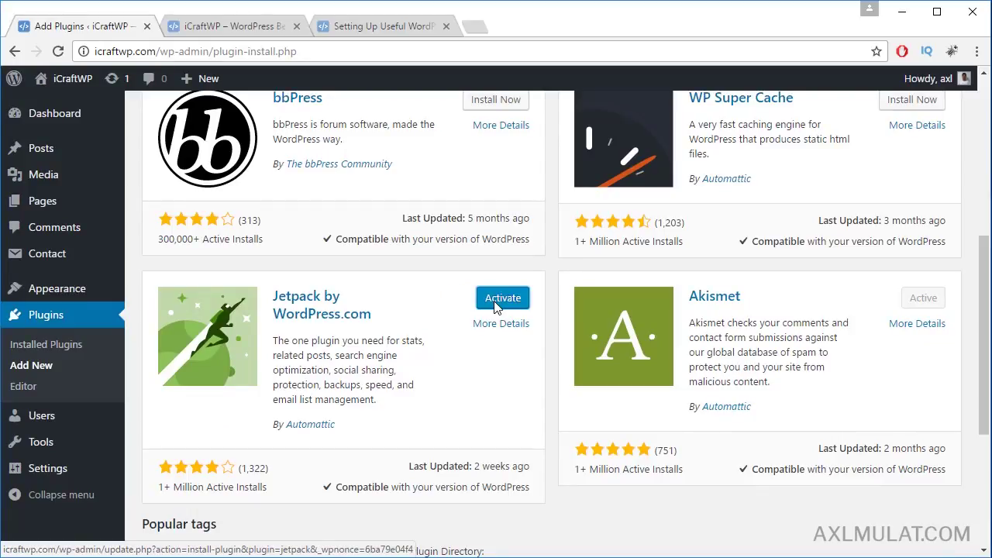
{"action": "left_click", "coordinate": [496, 307]}
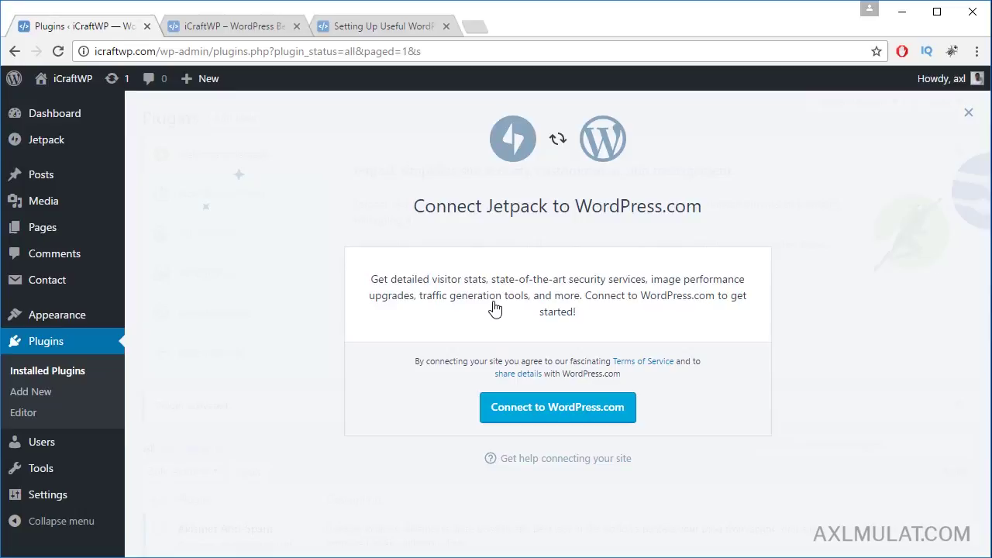
Step: Connect iCraftWP to WordPress.com by logging in and approving the Jetpack connection
{"action": "left_click", "coordinate": [595, 415]}
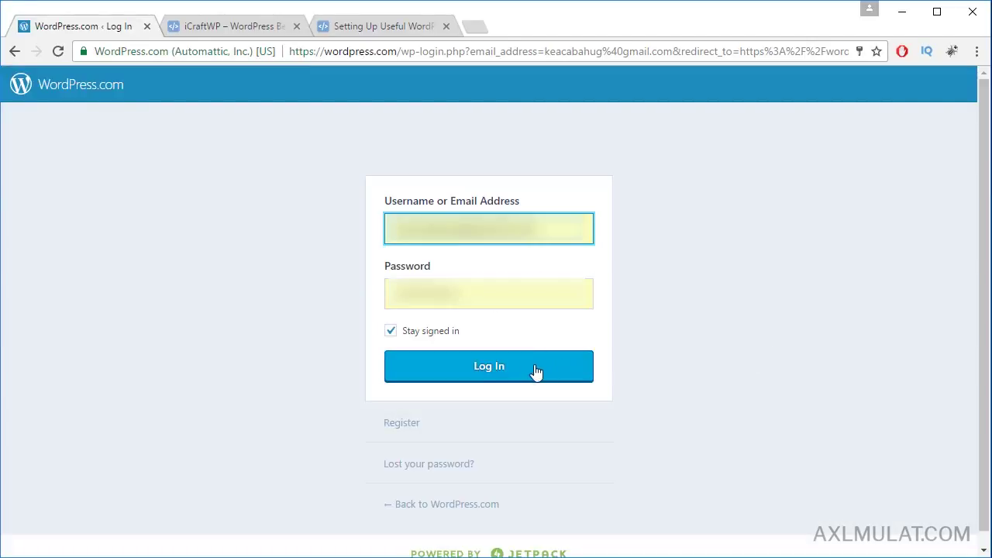
{"action": "left_click", "coordinate": [521, 374]}
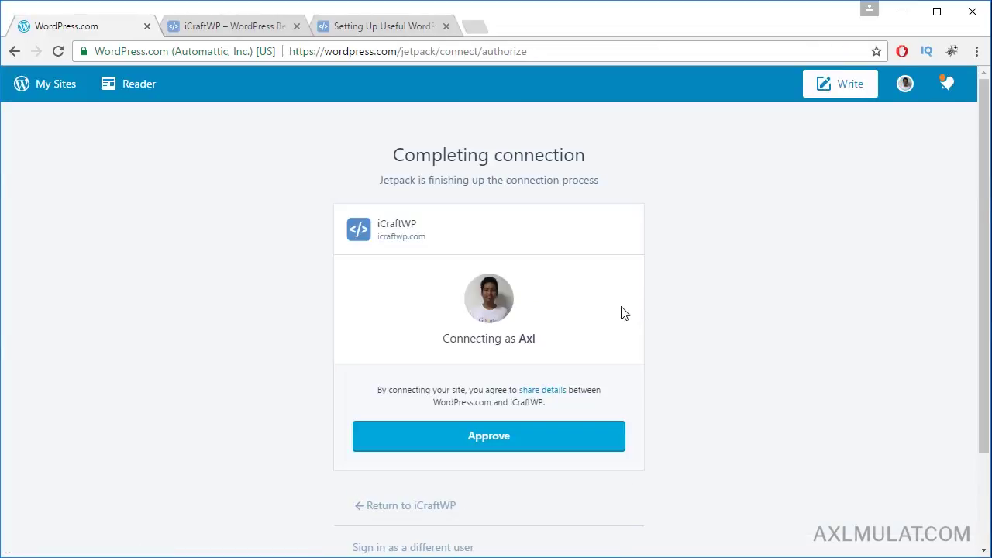
{"action": "left_click", "coordinate": [490, 441]}
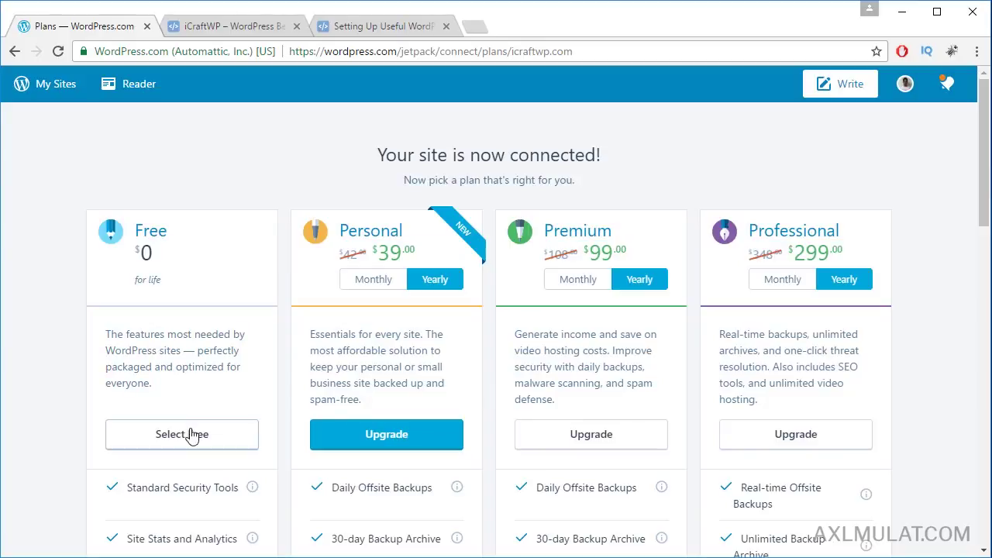
Step: Choose the Free plan from the Jetpack plans page
{"action": "scroll", "coordinate": [206, 432], "scroll_direction": "down", "scroll_amount": 3}
{"action": "scroll", "coordinate": [215, 291], "scroll_direction": "up", "scroll_amount": 1}
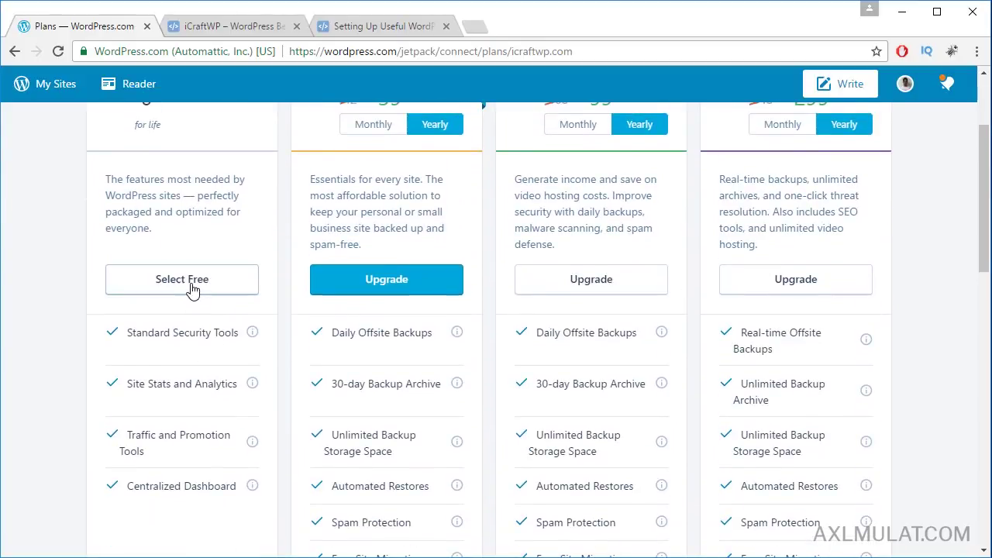
{"action": "left_click", "coordinate": [194, 287]}
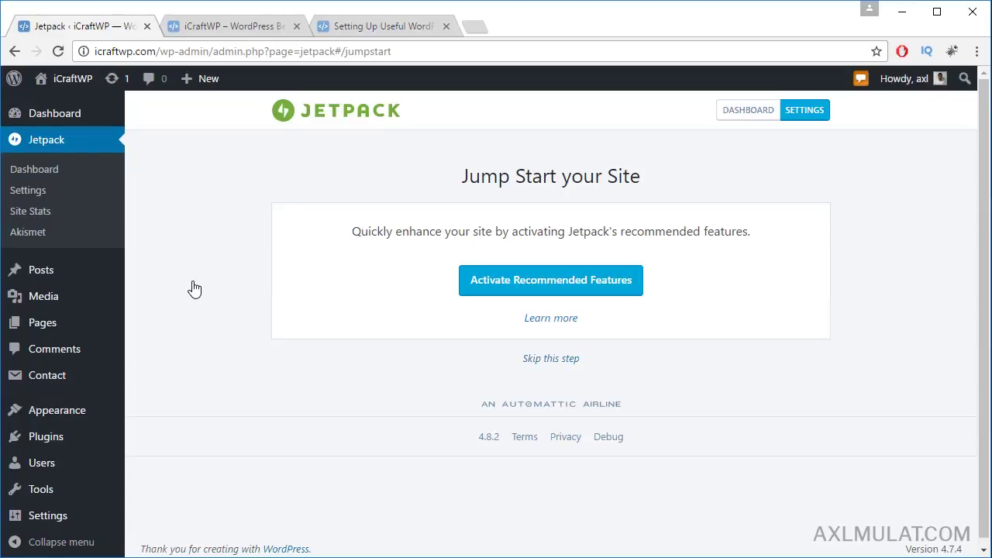
Step: Activate Jetpack's recommended features from the Jump Start page
{"action": "left_click", "coordinate": [558, 289]}
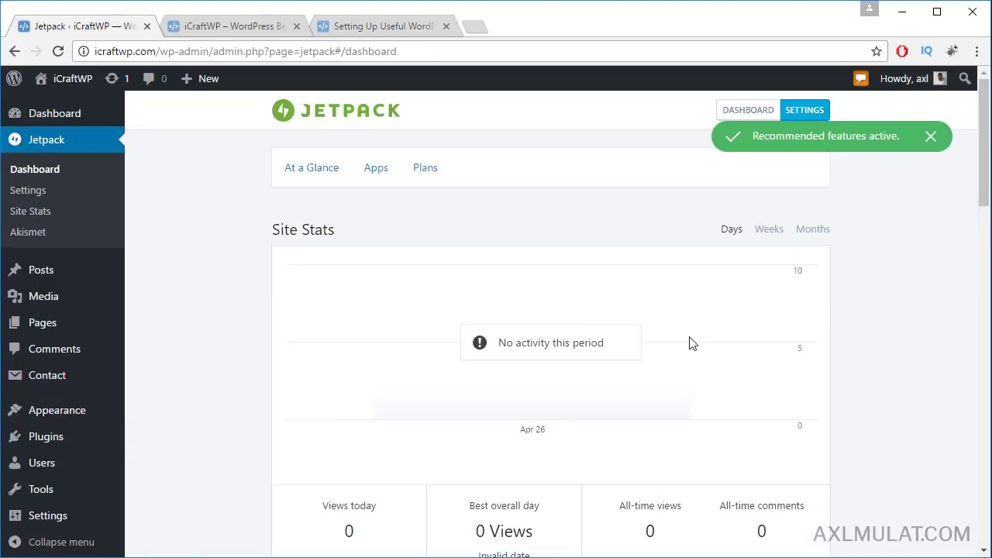
{"action": "scroll", "coordinate": [706, 352], "scroll_direction": "down", "scroll_amount": 5}
{"action": "scroll", "coordinate": [712, 355], "scroll_direction": "down", "scroll_amount": 4}
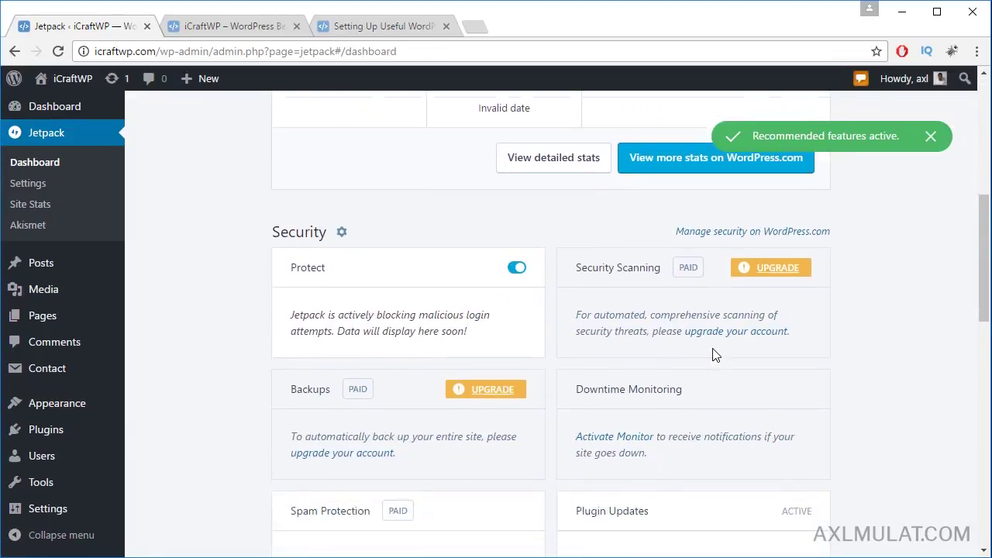
{"action": "scroll", "coordinate": [716, 355], "scroll_direction": "up", "scroll_amount": 4}
{"action": "scroll", "coordinate": [715, 354], "scroll_direction": "up", "scroll_amount": 5}
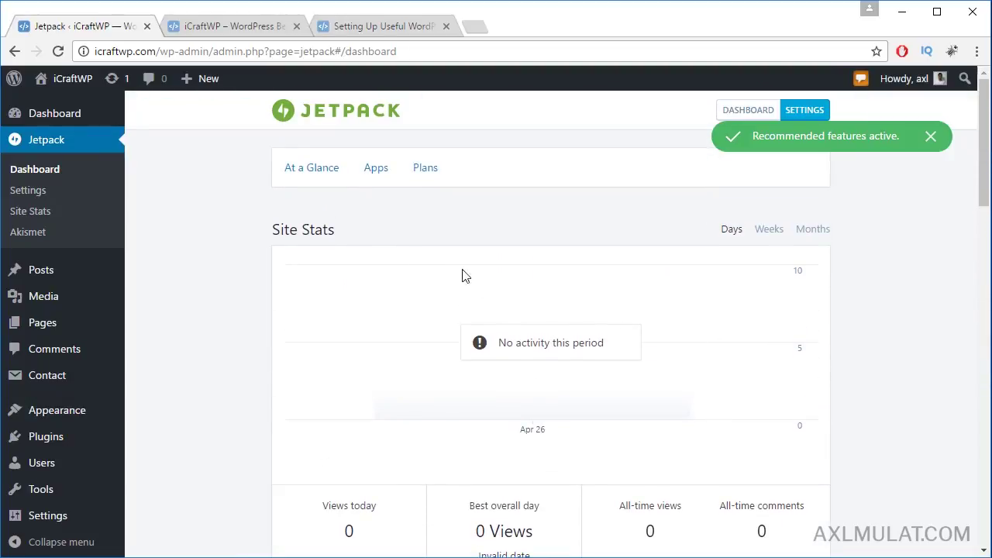
Step: Dismiss the confirmation notice and browse the WordPress.com apps overview on Jetpack's Apps tab
{"action": "left_click", "coordinate": [377, 174]}
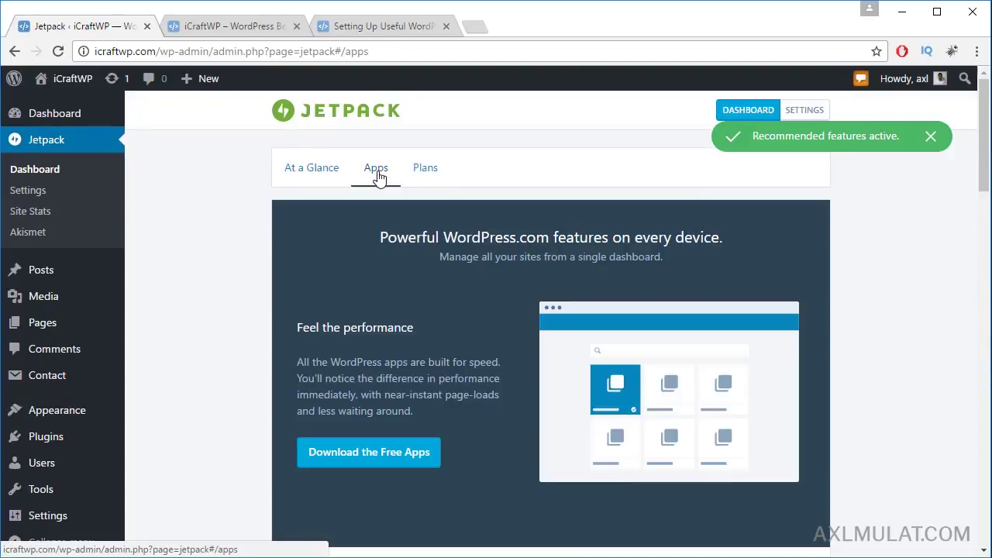
{"action": "left_click", "coordinate": [930, 137]}
{"action": "scroll", "coordinate": [952, 343], "scroll_direction": "down", "scroll_amount": 2}
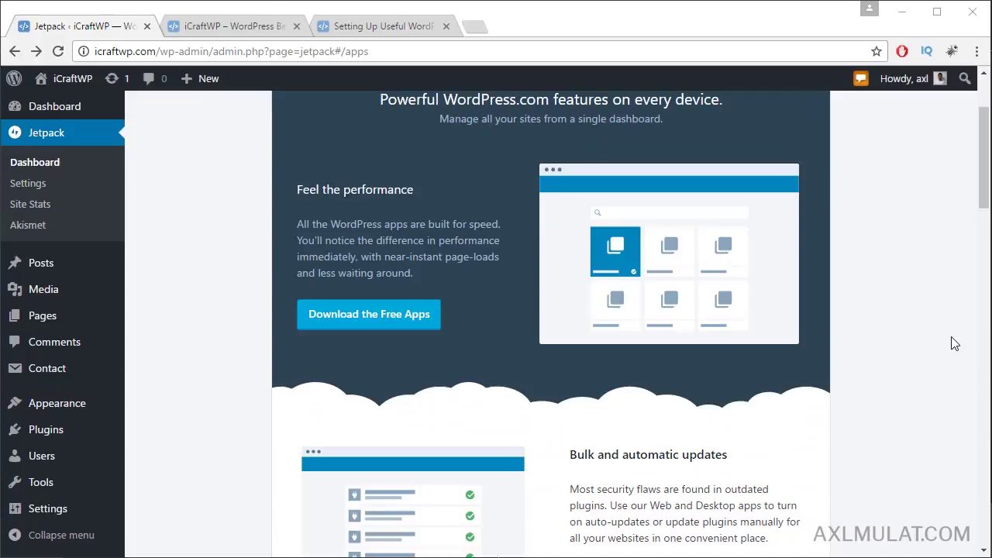
{"action": "scroll", "coordinate": [952, 340], "scroll_direction": "down", "scroll_amount": 2}
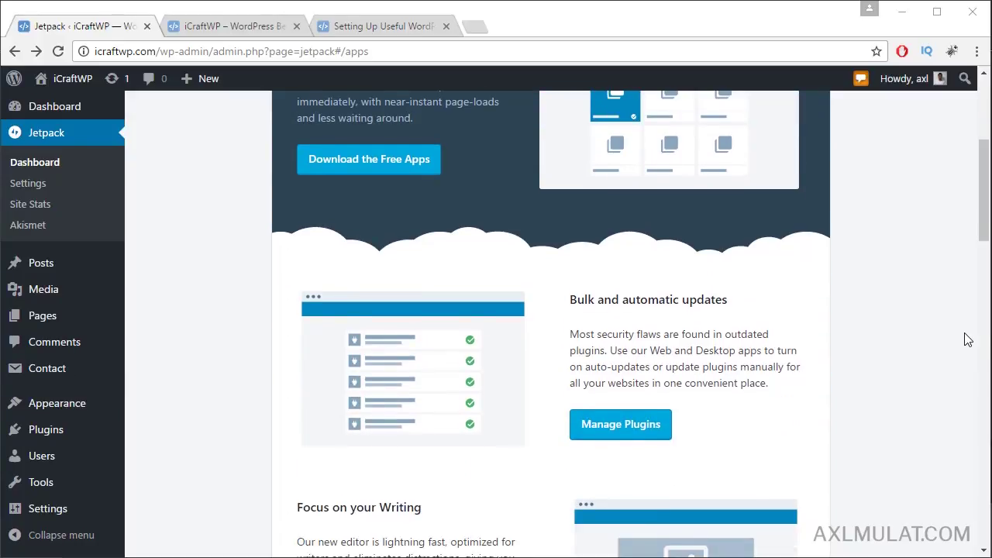
{"action": "scroll", "coordinate": [967, 337], "scroll_direction": "down", "scroll_amount": 7}
{"action": "scroll", "coordinate": [973, 330], "scroll_direction": "up", "scroll_amount": 4}
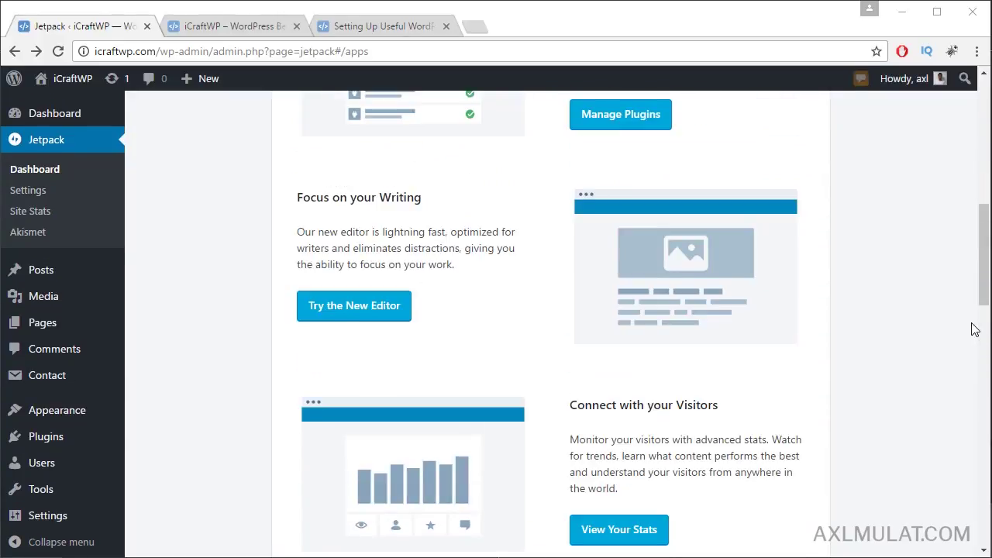
{"action": "scroll", "coordinate": [974, 330], "scroll_direction": "up", "scroll_amount": 8}
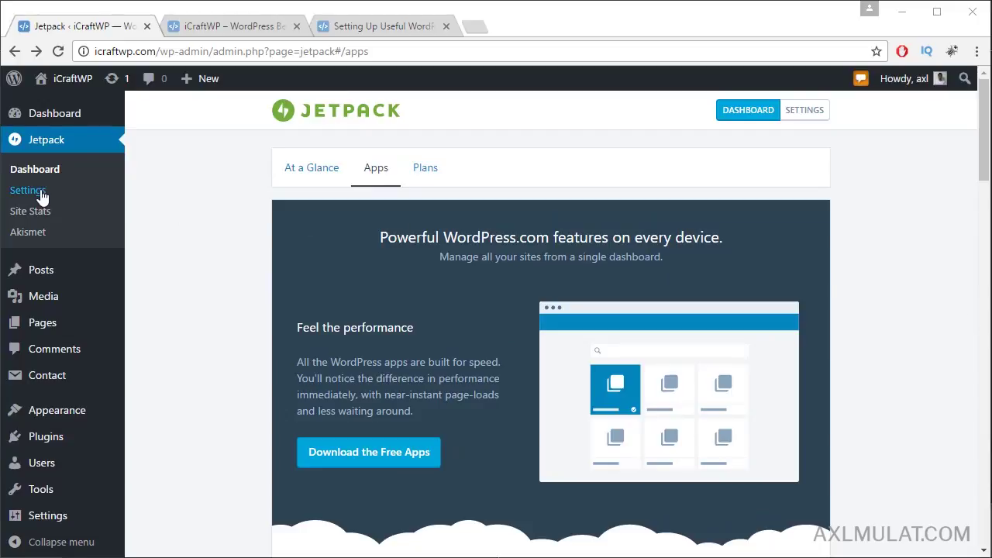
Step: Turn off 'Publish posts by sending an email' in Jetpack's Writing settings
{"action": "left_click", "coordinate": [39, 193]}
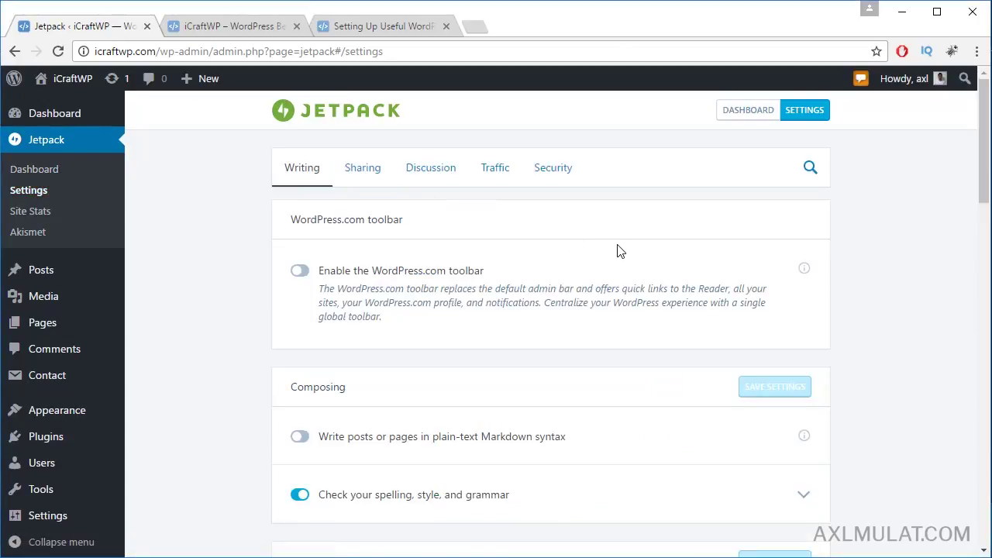
{"action": "scroll", "coordinate": [617, 250], "scroll_direction": "down", "scroll_amount": 4}
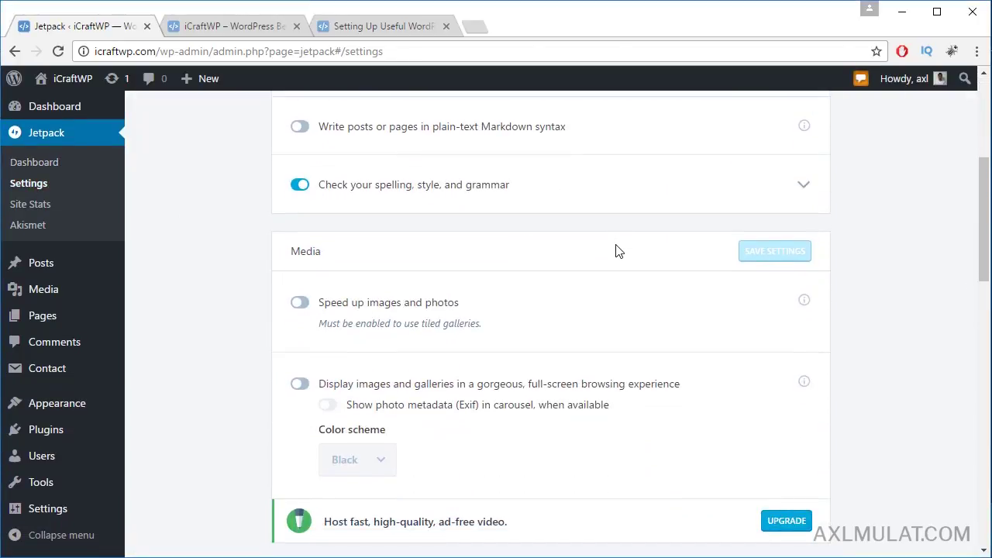
{"action": "scroll", "coordinate": [617, 250], "scroll_direction": "up", "scroll_amount": 4}
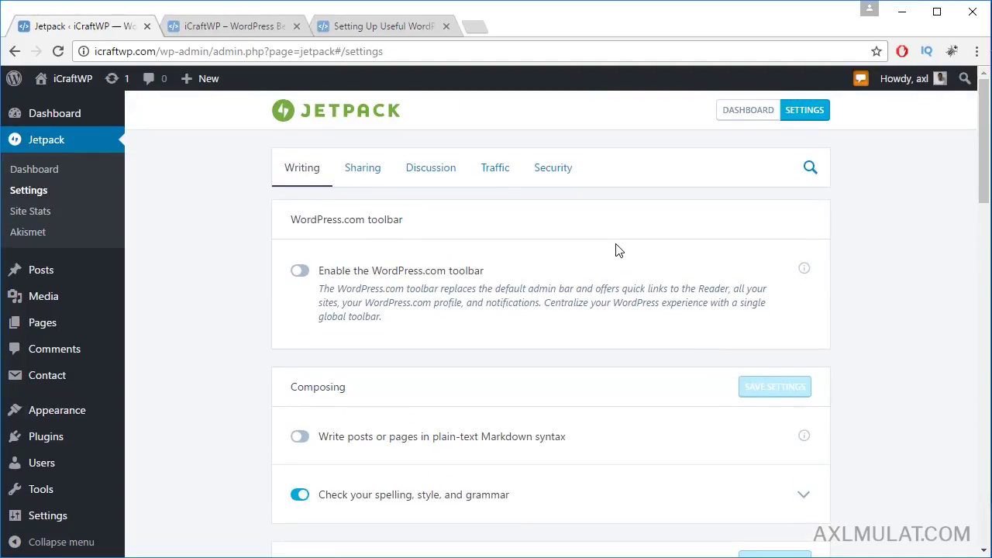
{"action": "scroll", "coordinate": [617, 250], "scroll_direction": "down", "scroll_amount": 2}
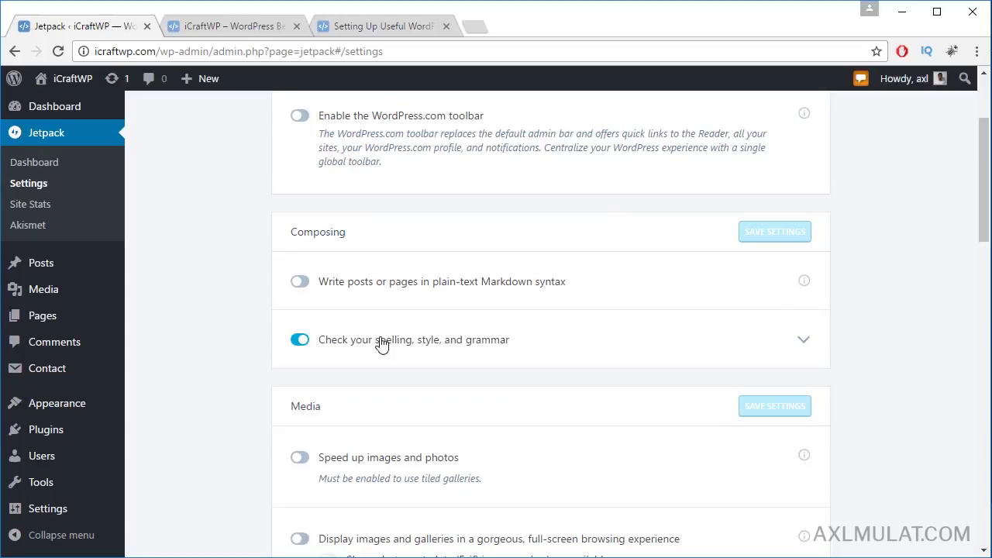
{"action": "scroll", "coordinate": [551, 343], "scroll_direction": "down", "scroll_amount": 5}
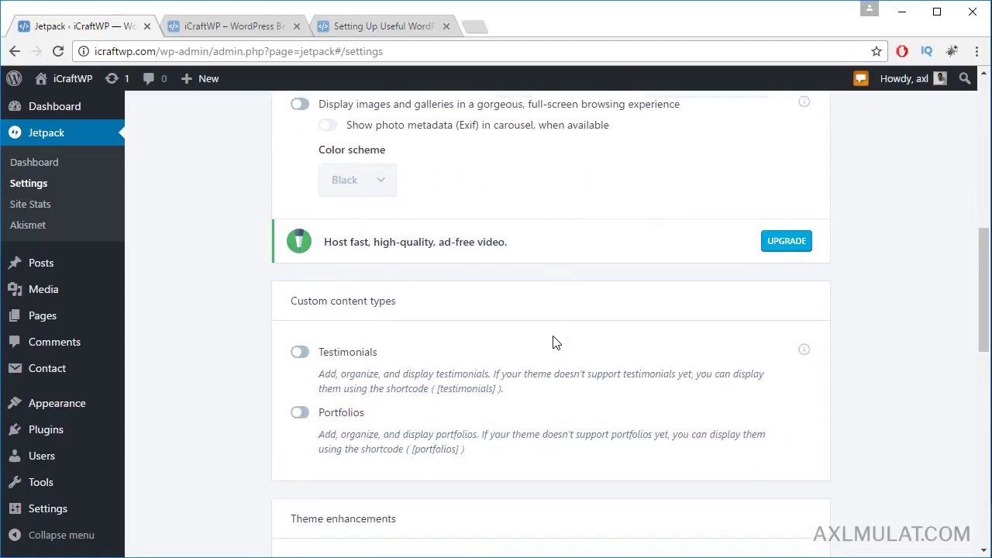
{"action": "scroll", "coordinate": [555, 338], "scroll_direction": "down", "scroll_amount": 1}
{"action": "scroll", "coordinate": [554, 334], "scroll_direction": "down", "scroll_amount": 2}
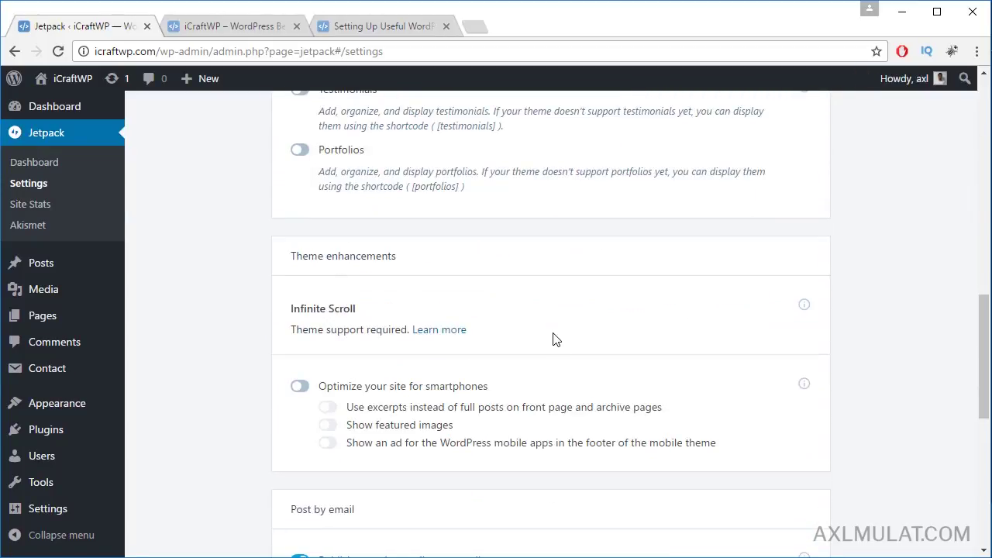
{"action": "scroll", "coordinate": [553, 337], "scroll_direction": "down", "scroll_amount": 2}
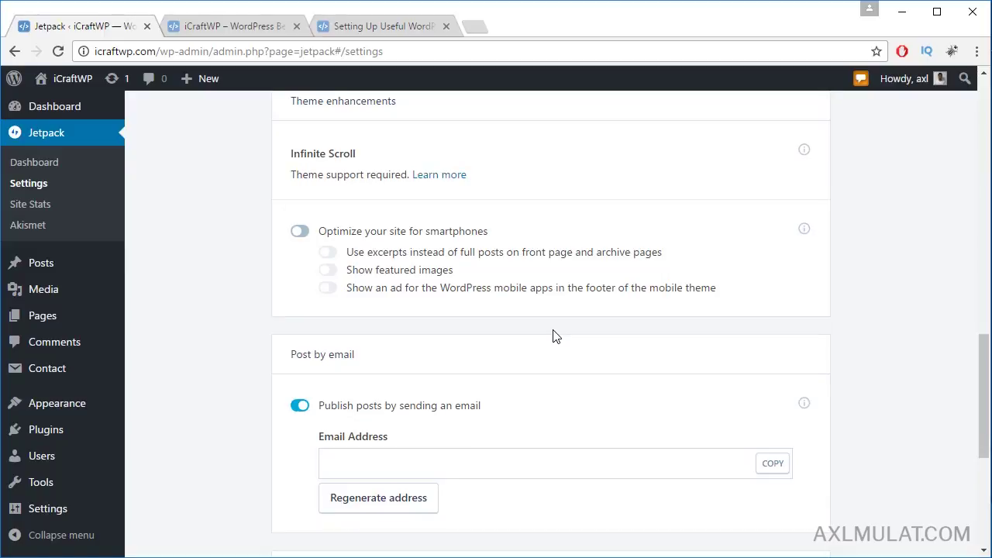
{"action": "scroll", "coordinate": [553, 335], "scroll_direction": "down", "scroll_amount": 3}
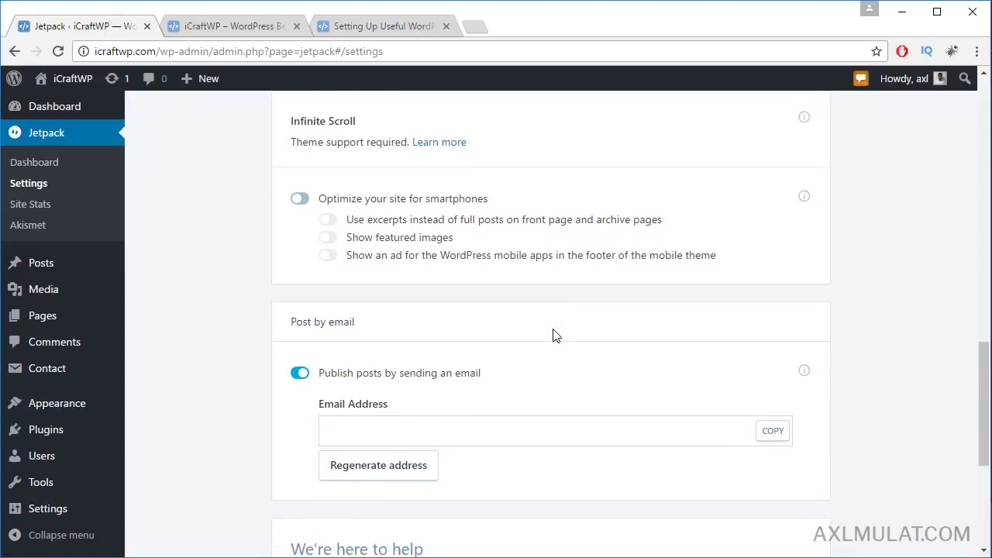
{"action": "scroll", "coordinate": [552, 334], "scroll_direction": "up", "scroll_amount": 4}
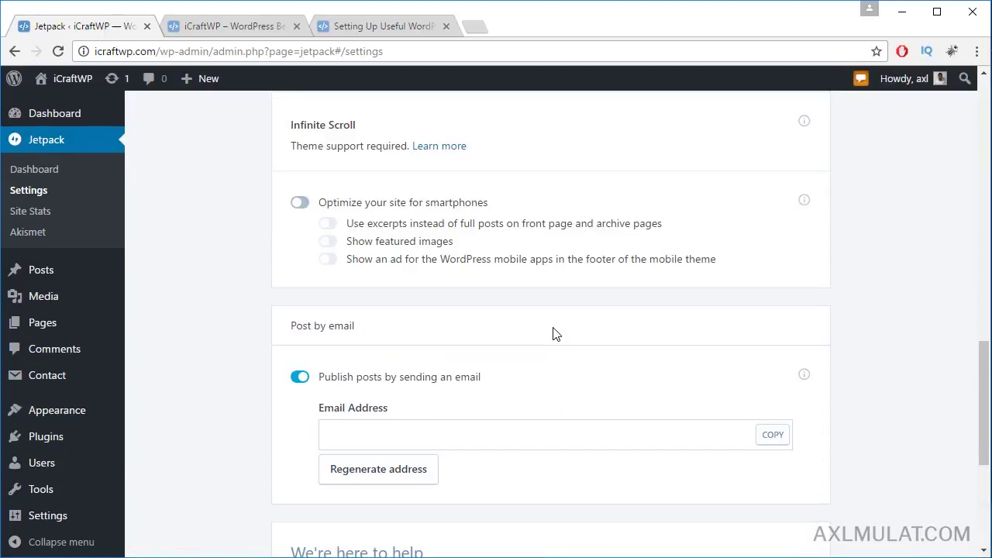
{"action": "left_click", "coordinate": [314, 380]}
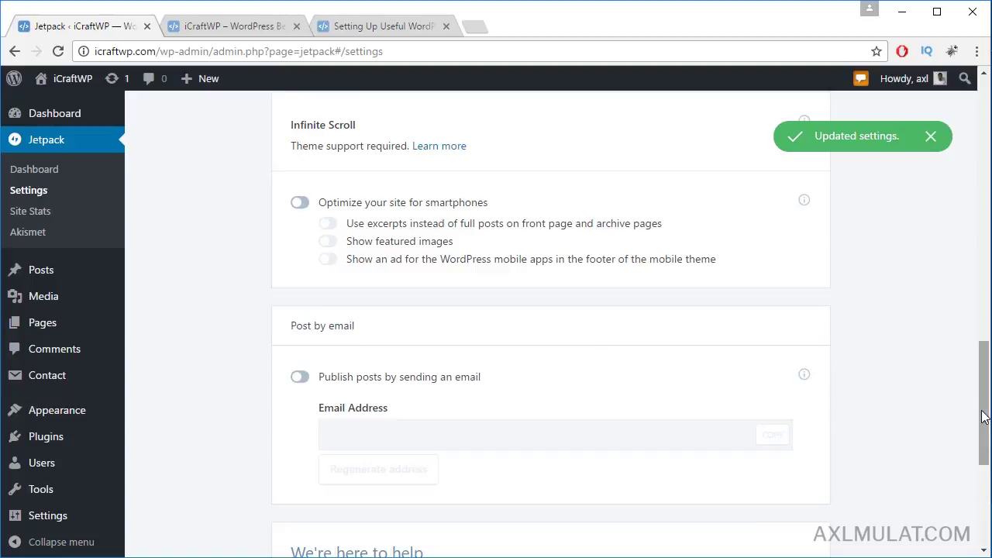
{"action": "left_click_drag", "start_coordinate": [982, 406], "coordinate": [986, 131]}
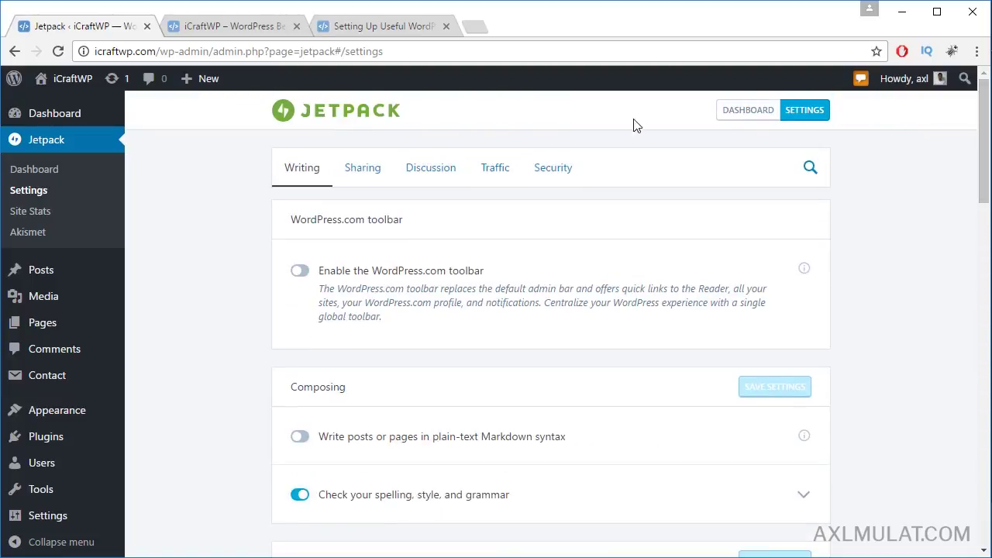
Step: In Jetpack Sharing, keep post sharing buttons on and turn off automatic social network sharing
{"action": "left_click", "coordinate": [358, 167]}
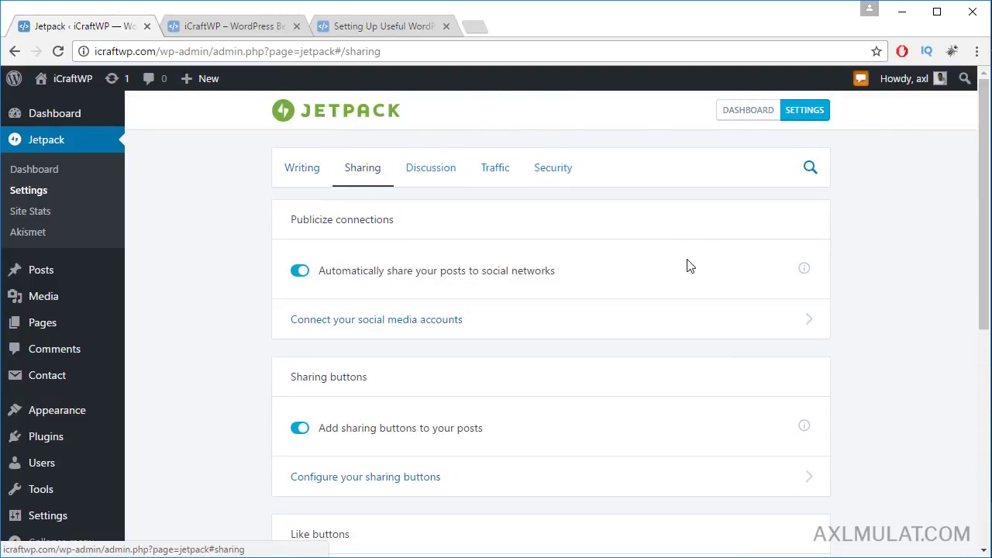
{"action": "scroll", "coordinate": [686, 266], "scroll_direction": "down", "scroll_amount": 1}
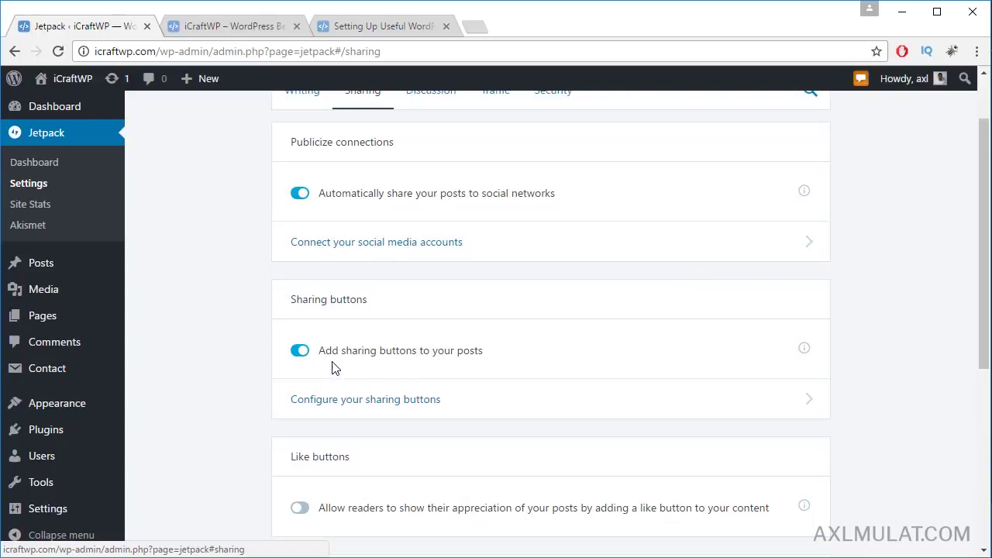
{"action": "left_click", "coordinate": [303, 353]}
{"action": "left_click", "coordinate": [296, 197]}
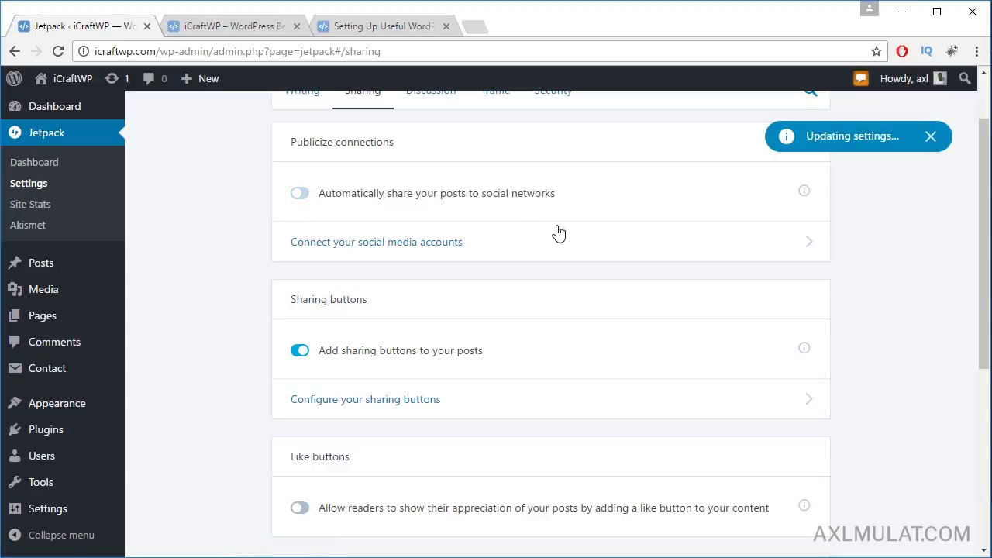
{"action": "scroll", "coordinate": [565, 244], "scroll_direction": "down", "scroll_amount": 3}
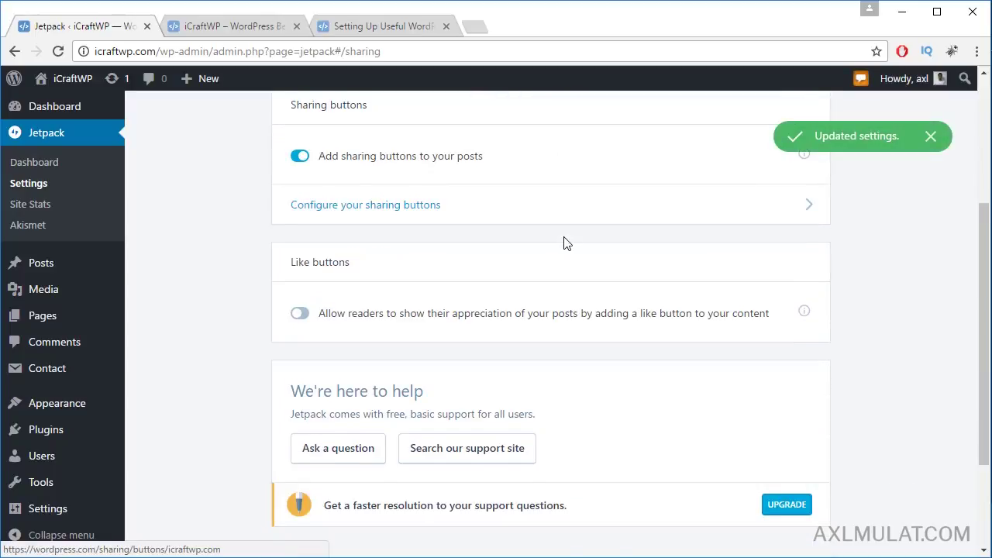
{"action": "scroll", "coordinate": [565, 244], "scroll_direction": "down", "scroll_amount": 2}
{"action": "scroll", "coordinate": [565, 244], "scroll_direction": "up", "scroll_amount": 5}
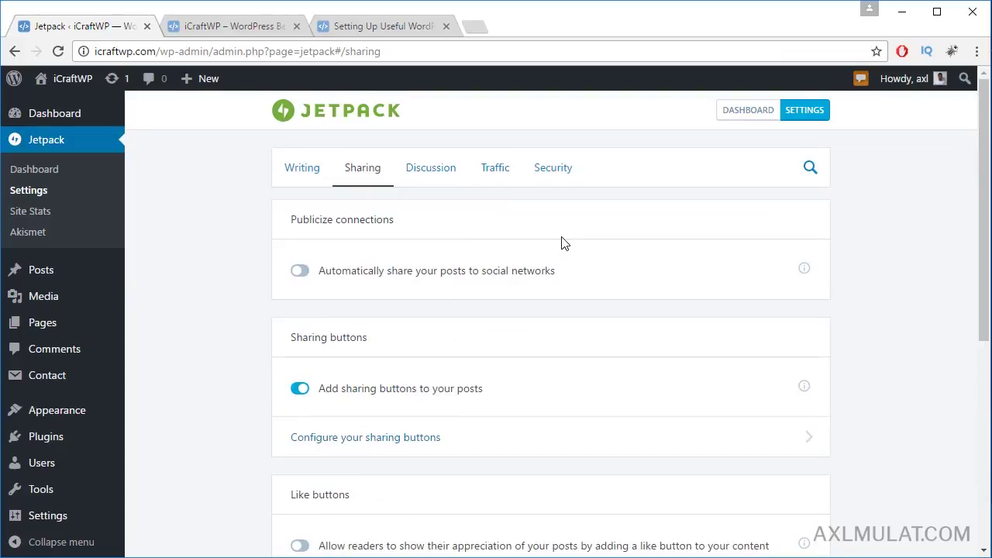
Step: Look through Jetpack's Discussion settings for Comments and Subscriptions
{"action": "left_click", "coordinate": [440, 172]}
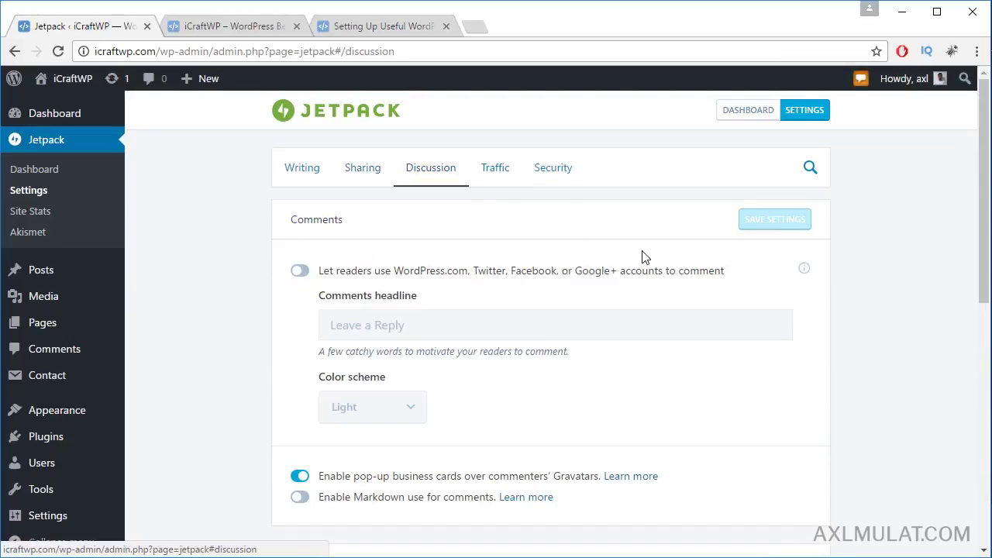
{"action": "scroll", "coordinate": [650, 257], "scroll_direction": "down", "scroll_amount": 2}
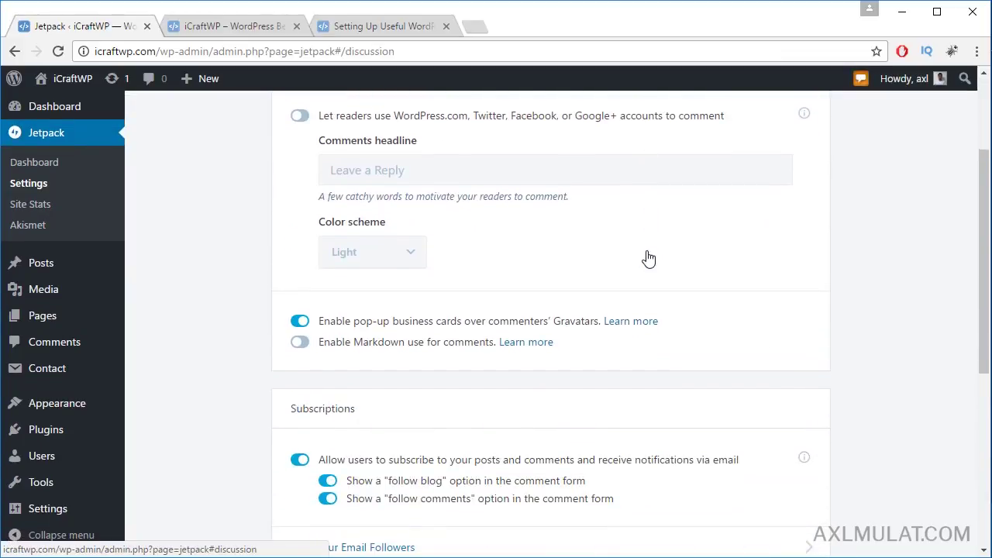
{"action": "scroll", "coordinate": [649, 258], "scroll_direction": "down", "scroll_amount": 4}
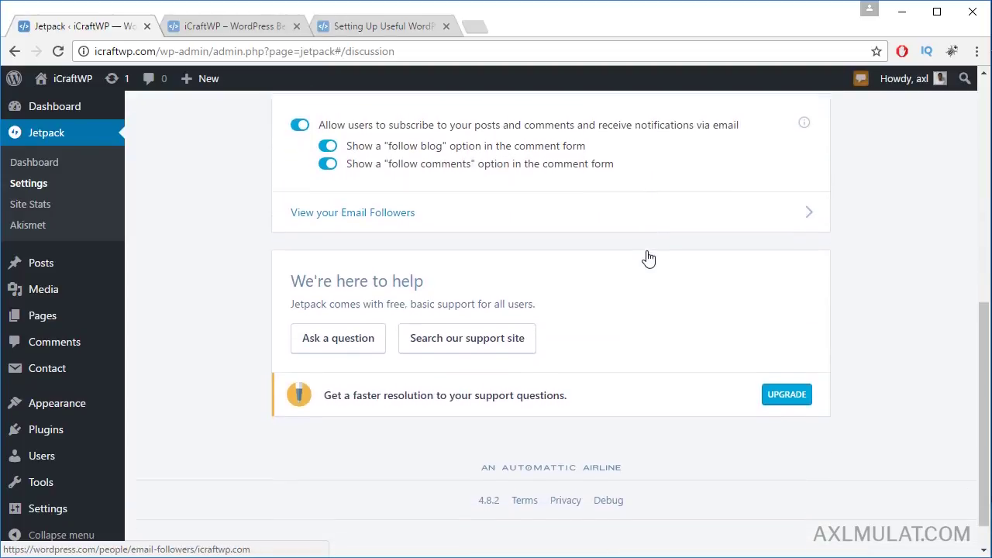
{"action": "scroll", "coordinate": [649, 258], "scroll_direction": "up", "scroll_amount": 5}
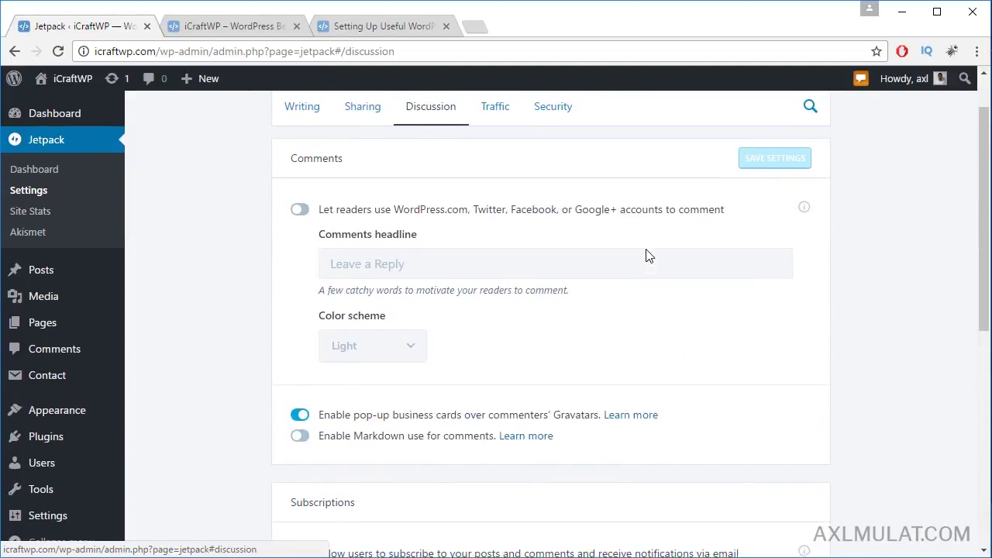
{"action": "scroll", "coordinate": [649, 257], "scroll_direction": "up", "scroll_amount": 1}
Step: Enable related content after posts, with a 'Related' header and the large visual layout
{"action": "left_click", "coordinate": [501, 170]}
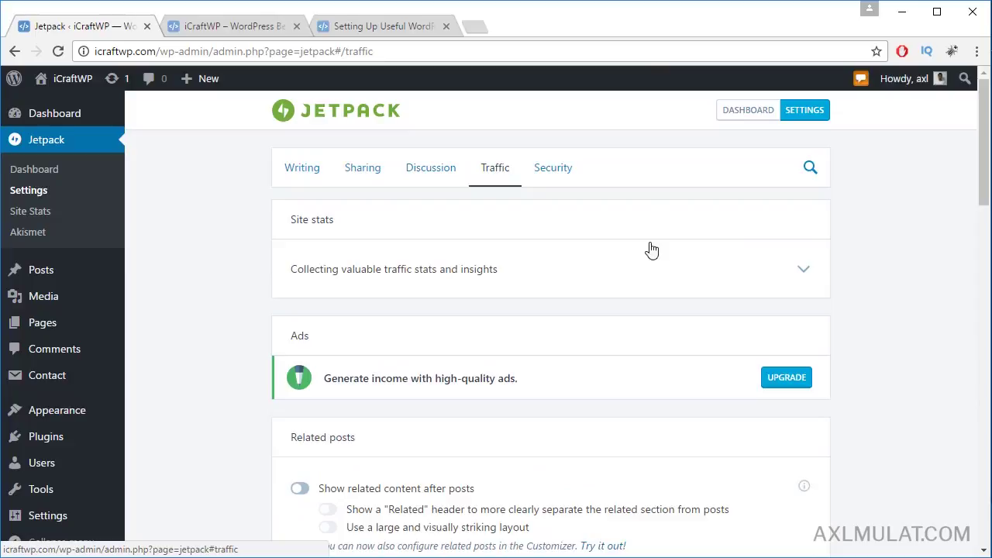
{"action": "scroll", "coordinate": [652, 253], "scroll_direction": "down", "scroll_amount": 2}
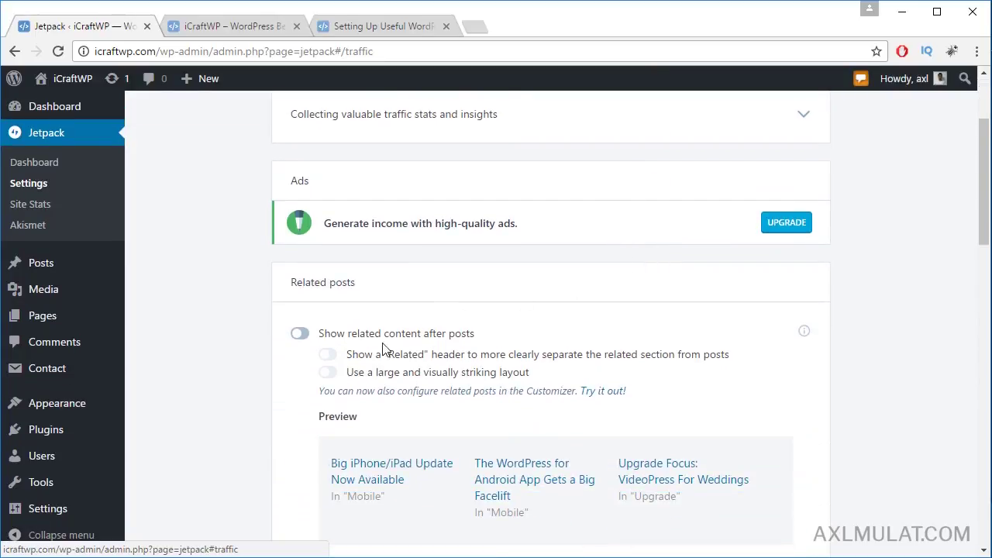
{"action": "left_click", "coordinate": [306, 339]}
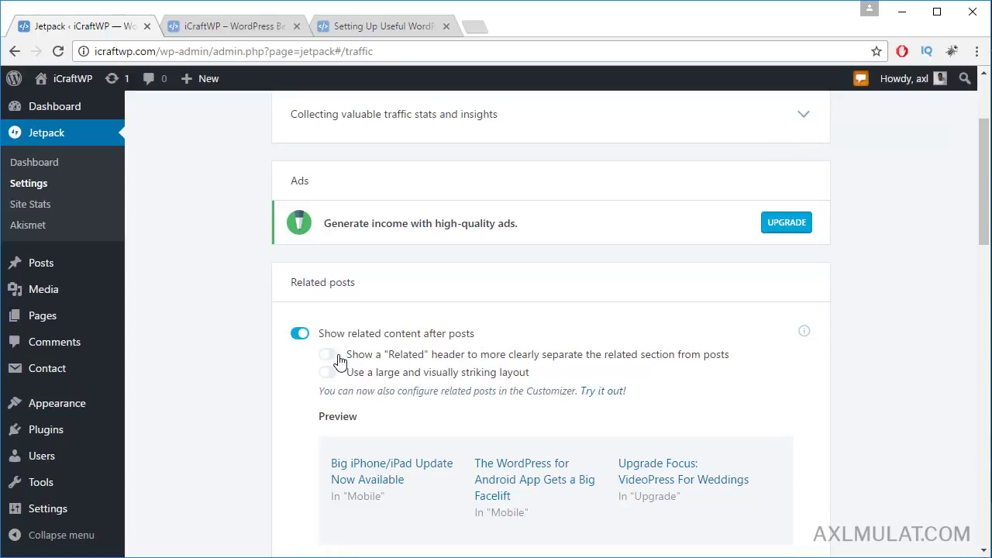
{"action": "left_click", "coordinate": [330, 356]}
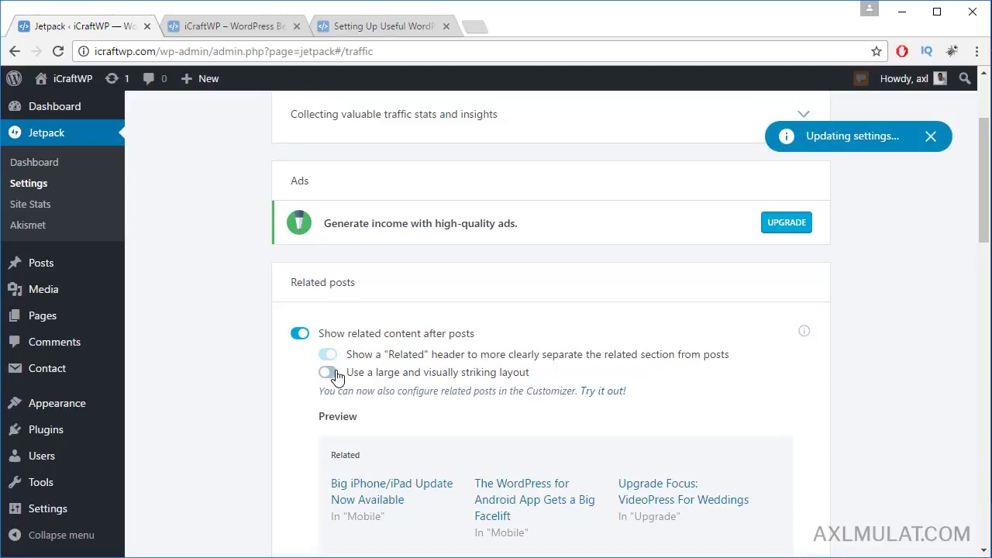
{"action": "left_click", "coordinate": [334, 374]}
{"action": "scroll", "coordinate": [628, 376], "scroll_direction": "down", "scroll_amount": 3}
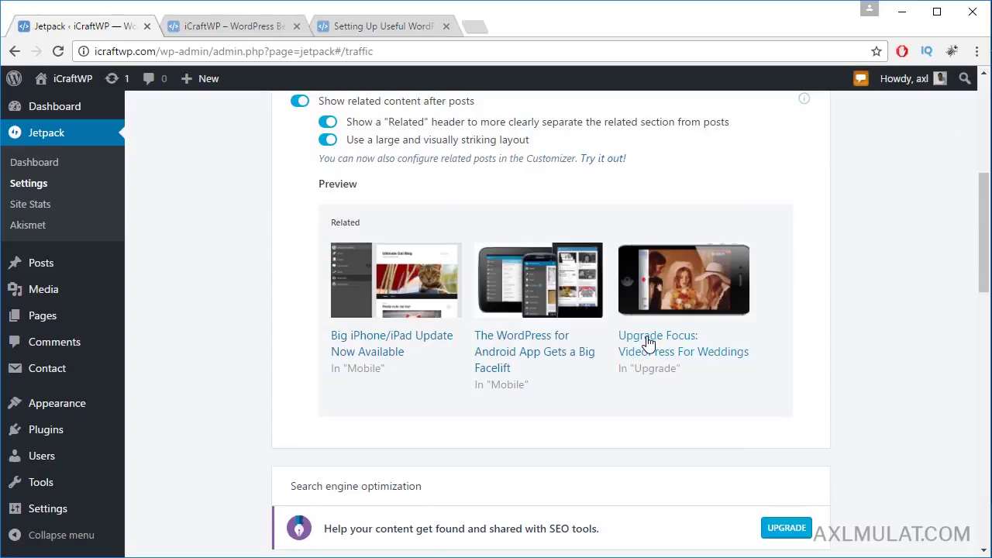
{"action": "scroll", "coordinate": [648, 346], "scroll_direction": "down", "scroll_amount": 2}
{"action": "scroll", "coordinate": [651, 347], "scroll_direction": "down", "scroll_amount": 4}
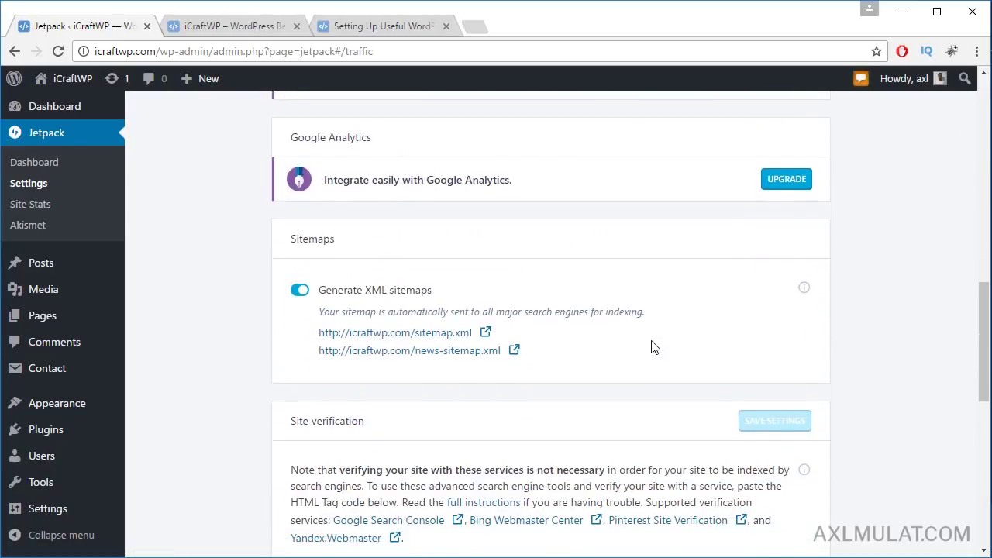
Step: Switch off Generate XML sitemaps in Jetpack's Traffic settings and scroll back to the top
{"action": "left_click", "coordinate": [300, 277]}
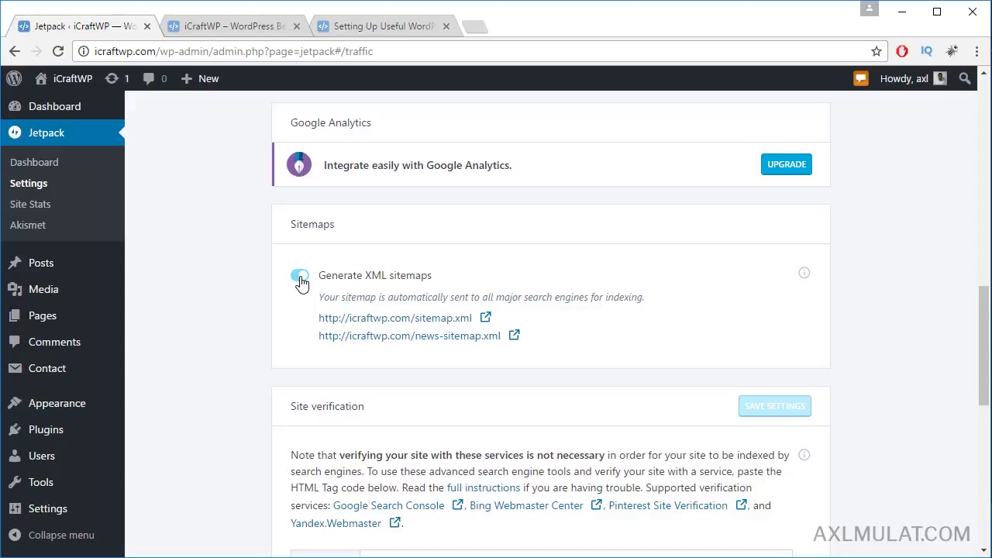
{"action": "left_click", "coordinate": [300, 279]}
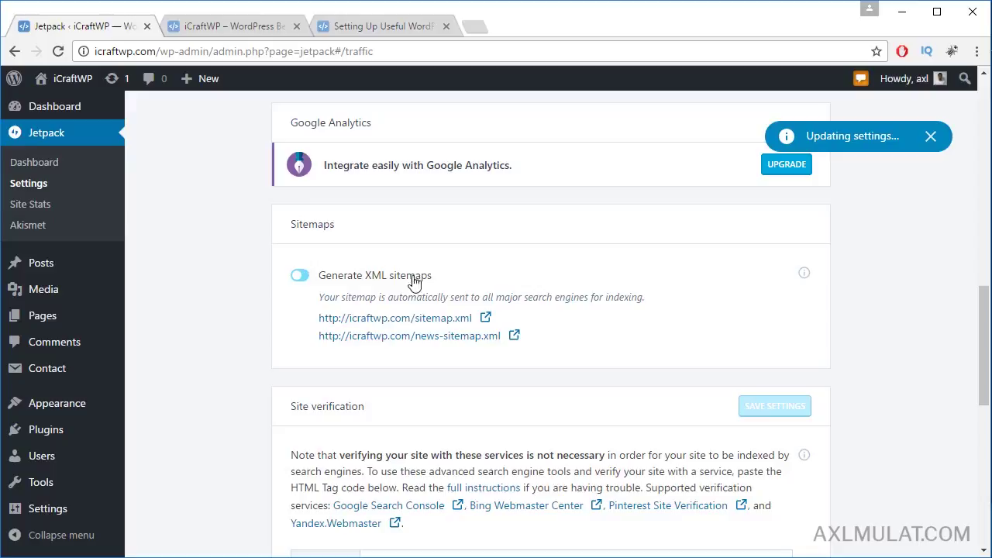
{"action": "scroll", "coordinate": [683, 287], "scroll_direction": "down", "scroll_amount": 7}
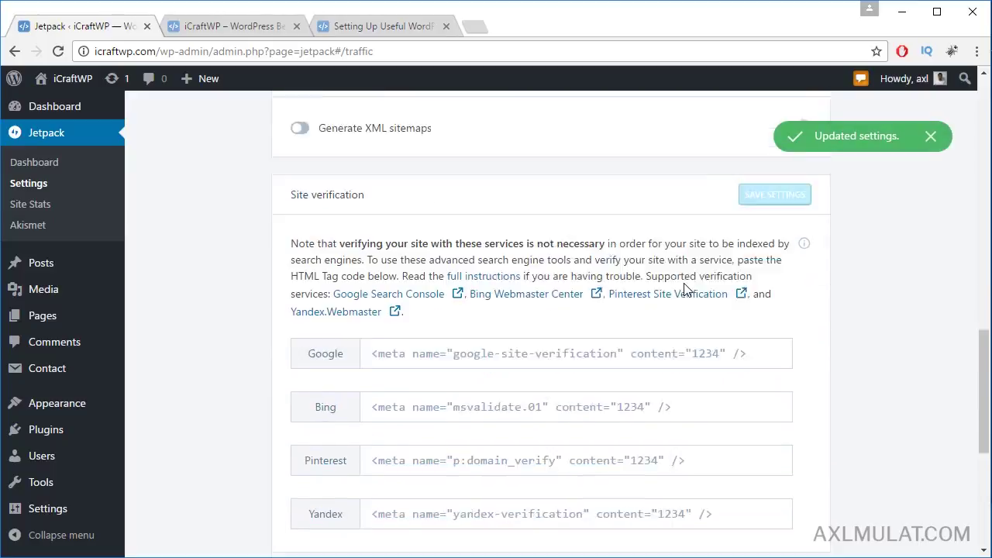
{"action": "scroll", "coordinate": [683, 289], "scroll_direction": "up", "scroll_amount": 10}
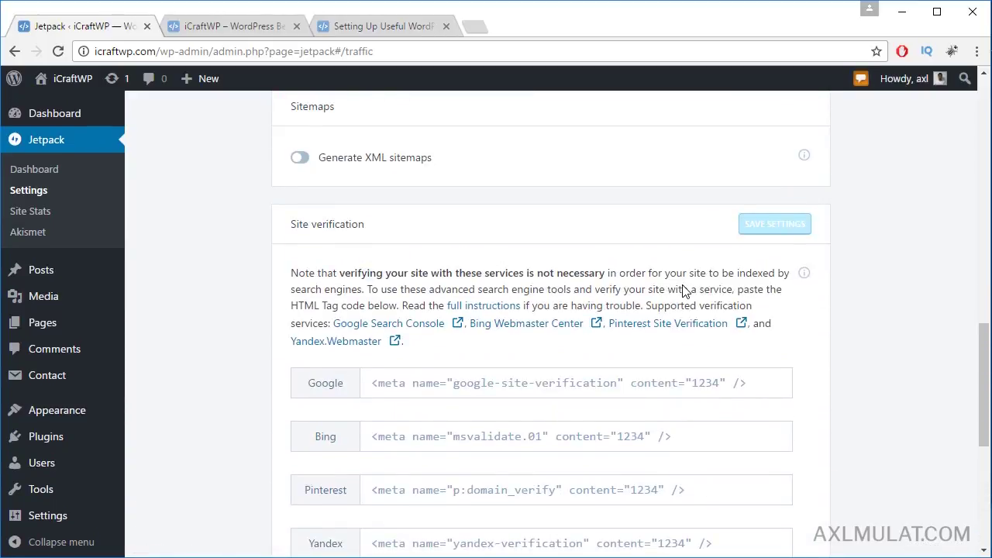
{"action": "scroll", "coordinate": [684, 285], "scroll_direction": "down", "scroll_amount": 10}
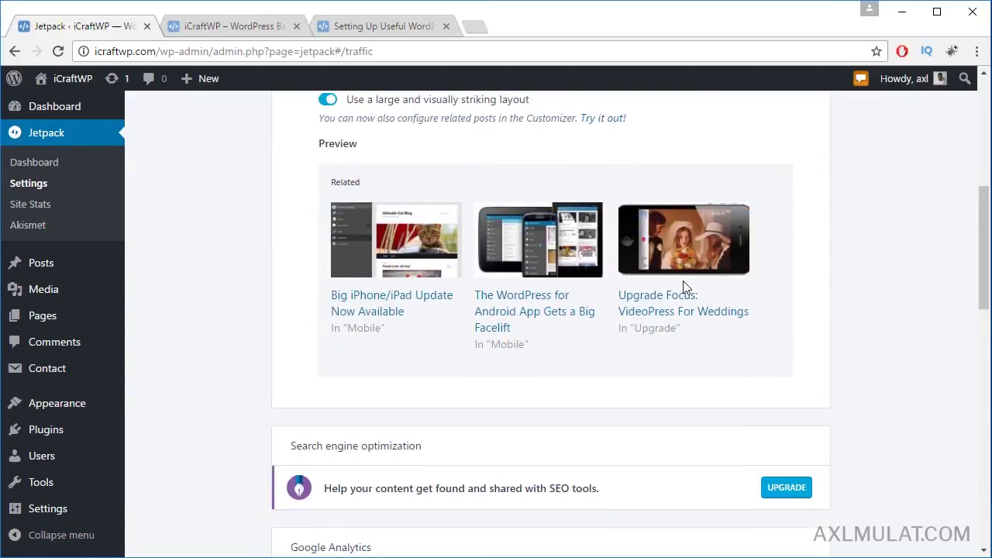
{"action": "scroll", "coordinate": [682, 290], "scroll_direction": "up", "scroll_amount": 2}
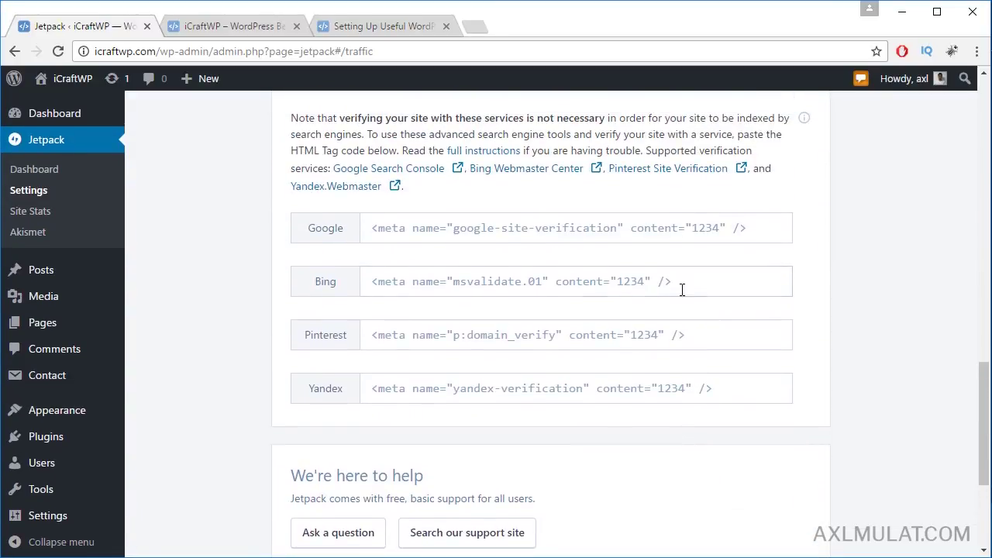
{"action": "scroll", "coordinate": [678, 294], "scroll_direction": "up", "scroll_amount": 1}
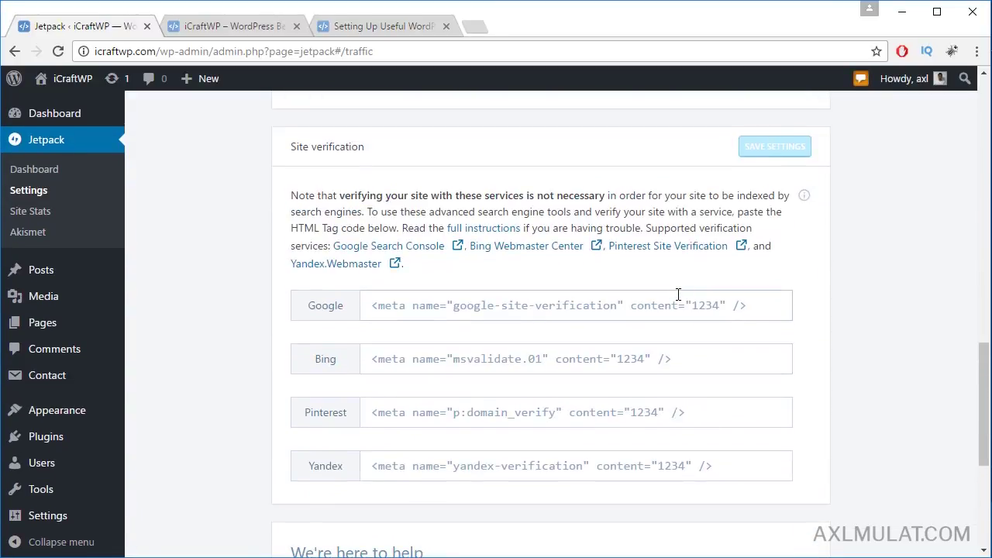
{"action": "scroll", "coordinate": [705, 361], "scroll_direction": "up", "scroll_amount": 5}
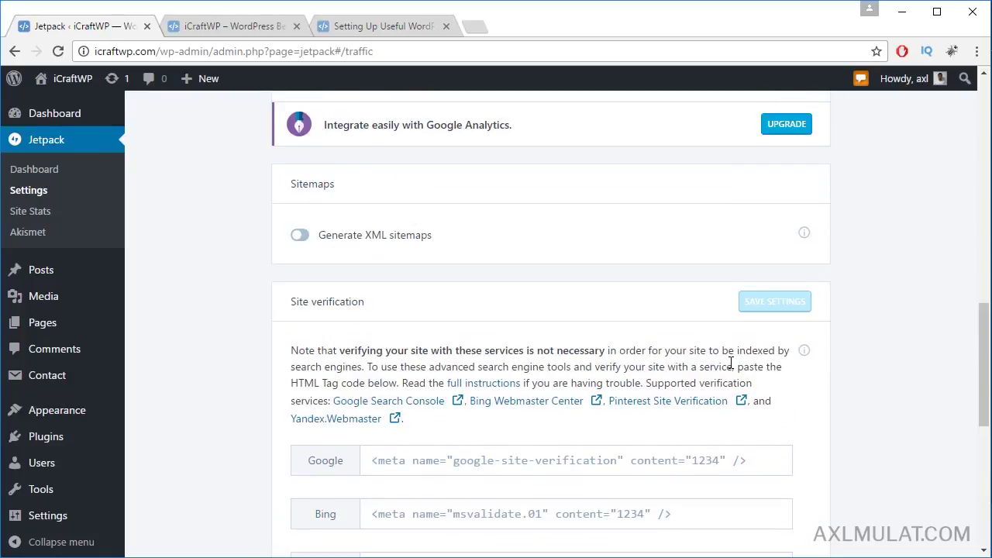
{"action": "scroll", "coordinate": [731, 360], "scroll_direction": "up", "scroll_amount": 8}
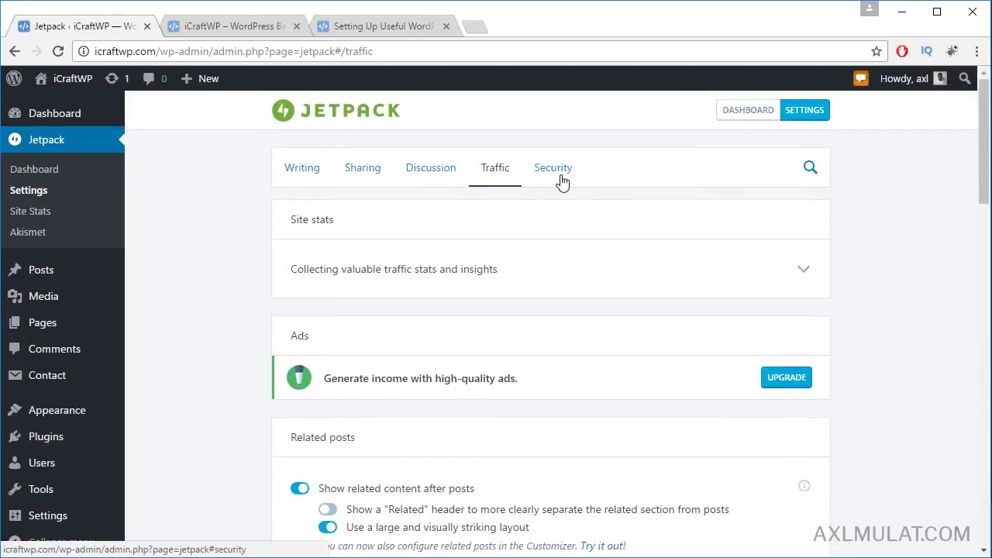
Step: Review the Jetpack Security settings
{"action": "left_click", "coordinate": [562, 177]}
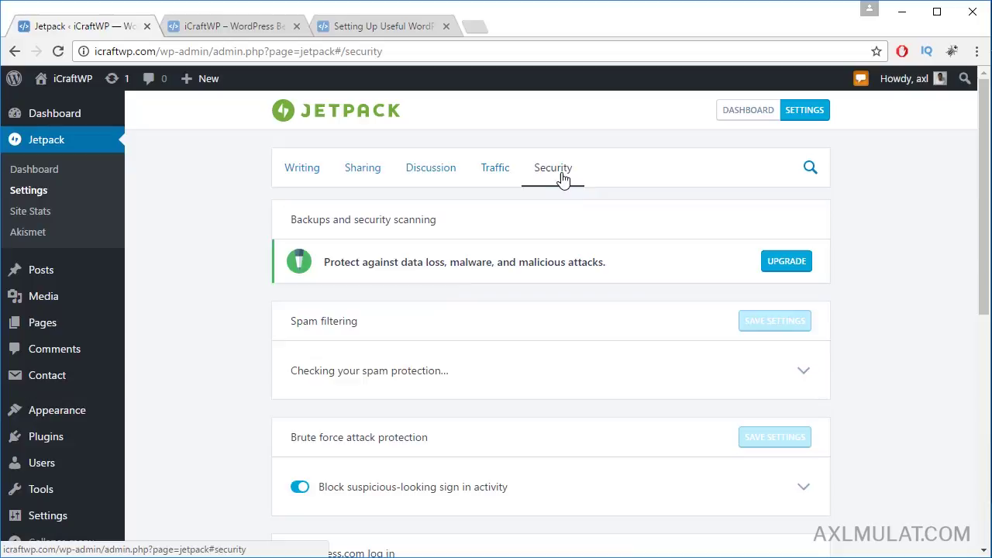
{"action": "scroll", "coordinate": [705, 261], "scroll_direction": "down", "scroll_amount": 2}
{"action": "scroll", "coordinate": [705, 260], "scroll_direction": "up", "scroll_amount": 1}
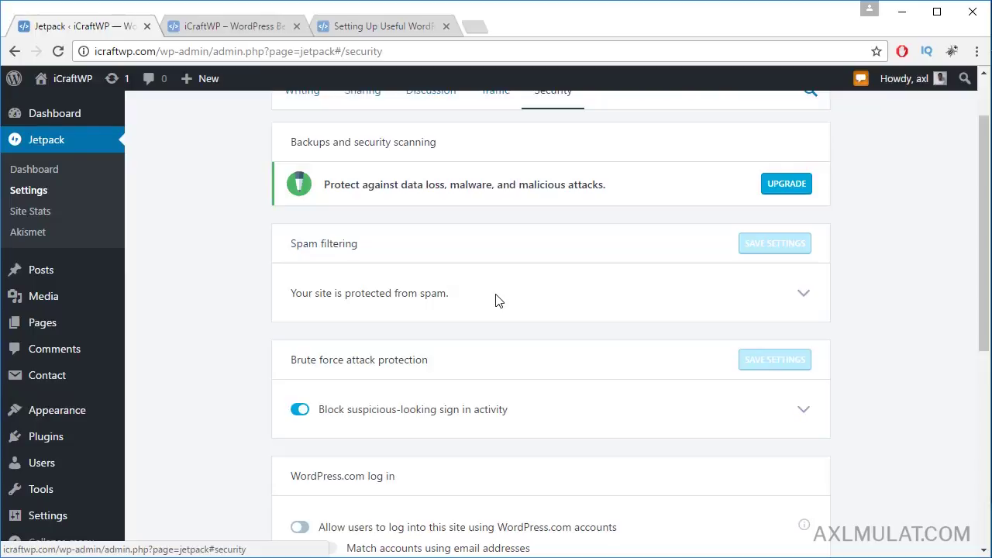
{"action": "scroll", "coordinate": [502, 300], "scroll_direction": "down", "scroll_amount": 1}
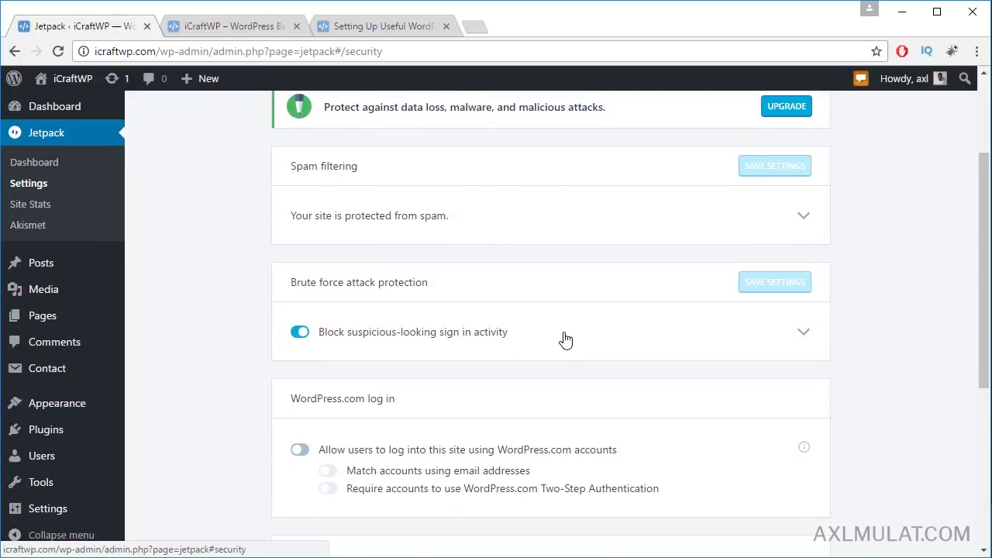
{"action": "scroll", "coordinate": [565, 337], "scroll_direction": "down", "scroll_amount": 2}
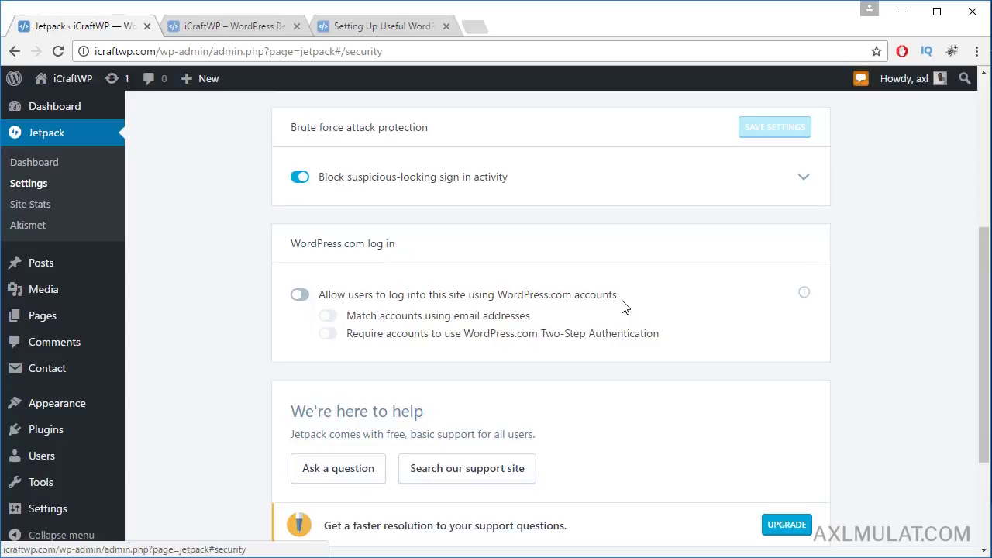
{"action": "scroll", "coordinate": [647, 306], "scroll_direction": "down", "scroll_amount": 2}
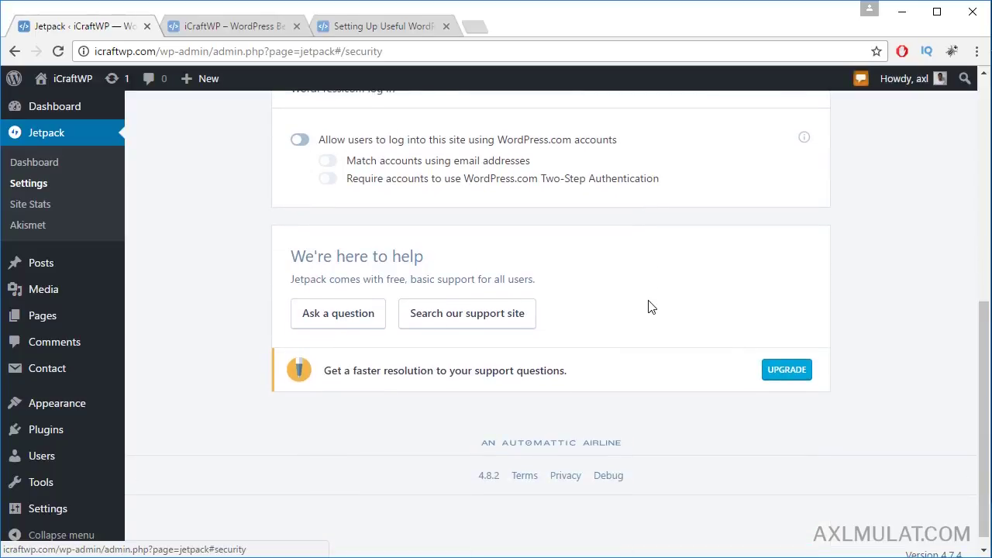
{"action": "scroll", "coordinate": [650, 307], "scroll_direction": "up", "scroll_amount": 6}
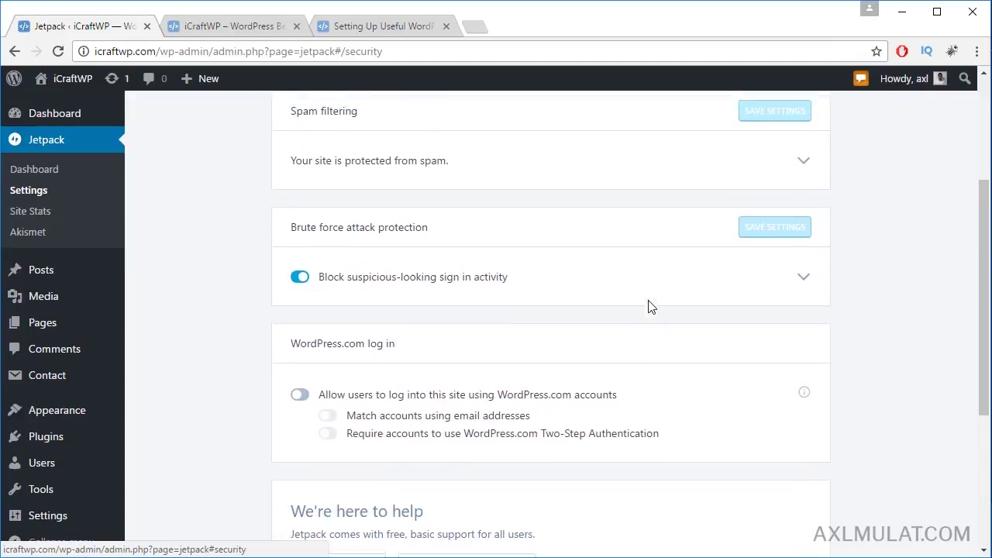
Step: Bring up the Jetpack Writing settings and look through them
{"action": "left_click", "coordinate": [311, 176]}
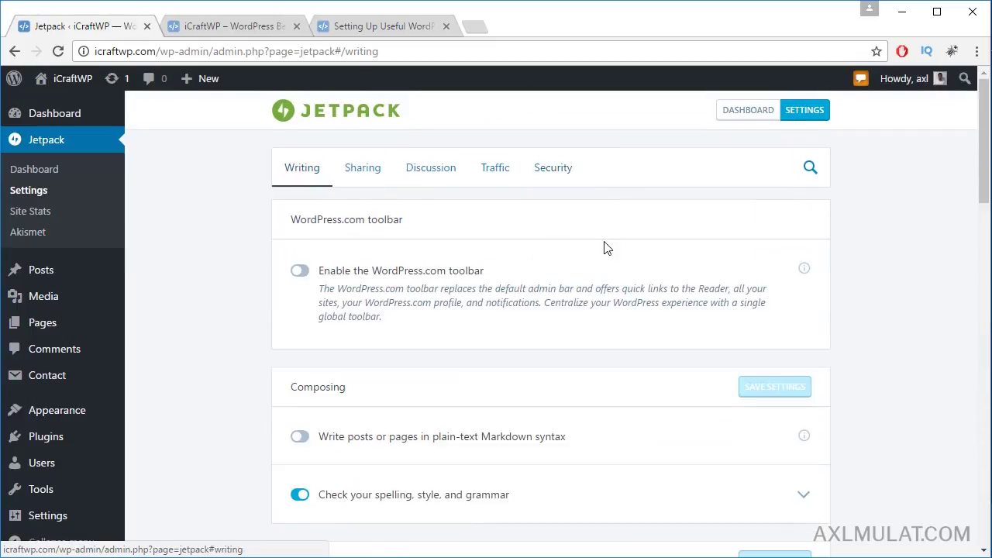
{"action": "scroll", "coordinate": [695, 351], "scroll_direction": "down", "scroll_amount": 1}
{"action": "scroll", "coordinate": [695, 351], "scroll_direction": "down", "scroll_amount": 3}
{"action": "scroll", "coordinate": [695, 351], "scroll_direction": "up", "scroll_amount": 3}
Step: On the site's home page, open the 'Useful Top 10 Free WordPress Plugins' post
{"action": "left_click", "coordinate": [258, 29]}
{"action": "scroll", "coordinate": [492, 249], "scroll_direction": "down", "scroll_amount": 8}
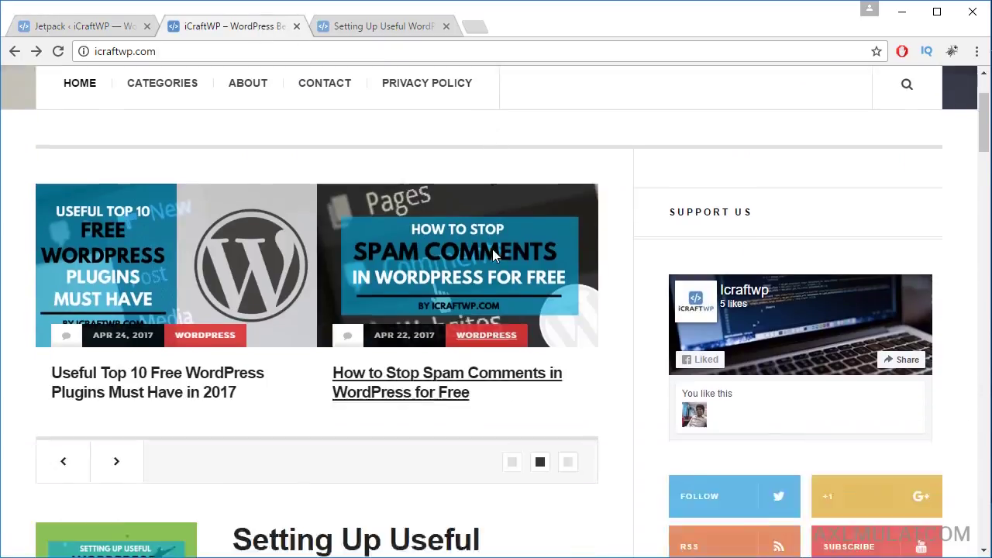
{"action": "scroll", "coordinate": [503, 254], "scroll_direction": "up", "scroll_amount": 2}
{"action": "scroll", "coordinate": [504, 253], "scroll_direction": "down", "scroll_amount": 3}
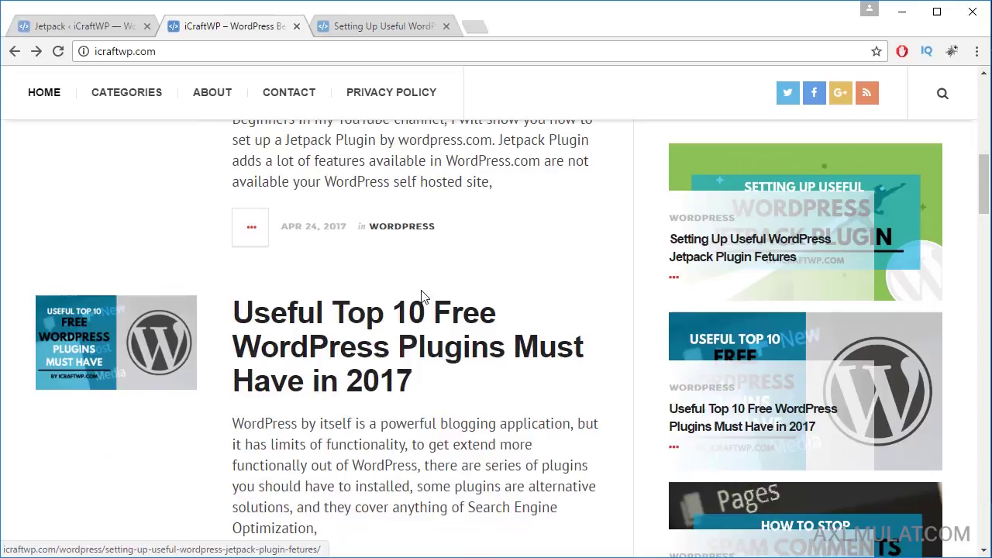
{"action": "left_click", "coordinate": [421, 294]}
Step: Scroll the post to inspect its share buttons and image-based related posts
{"action": "scroll", "coordinate": [462, 274], "scroll_direction": "down", "scroll_amount": 2}
{"action": "scroll", "coordinate": [462, 274], "scroll_direction": "down", "scroll_amount": 10}
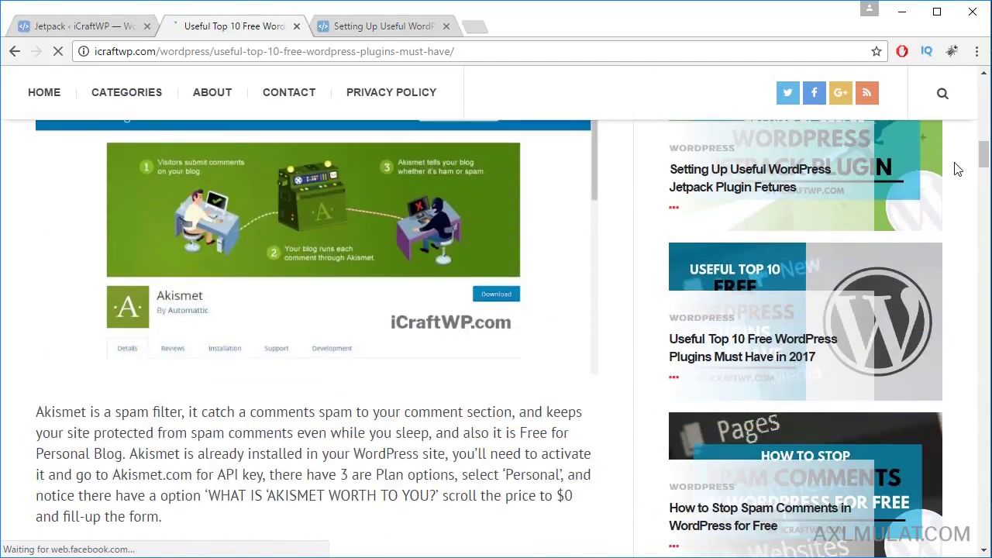
{"action": "left_click_drag", "start_coordinate": [982, 159], "coordinate": [981, 430]}
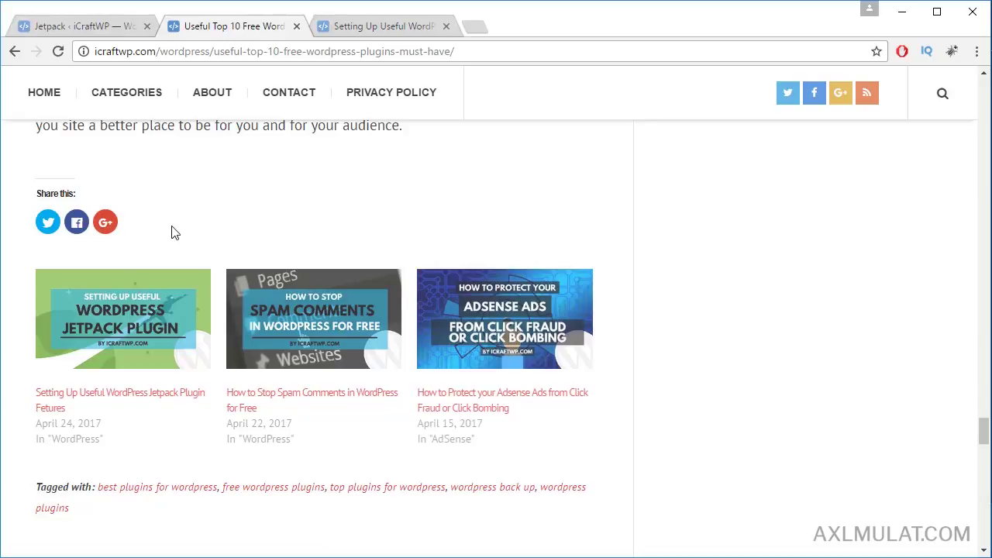
{"action": "scroll", "coordinate": [776, 259], "scroll_direction": "down", "scroll_amount": 2}
{"action": "scroll", "coordinate": [776, 259], "scroll_direction": "up", "scroll_amount": 3}
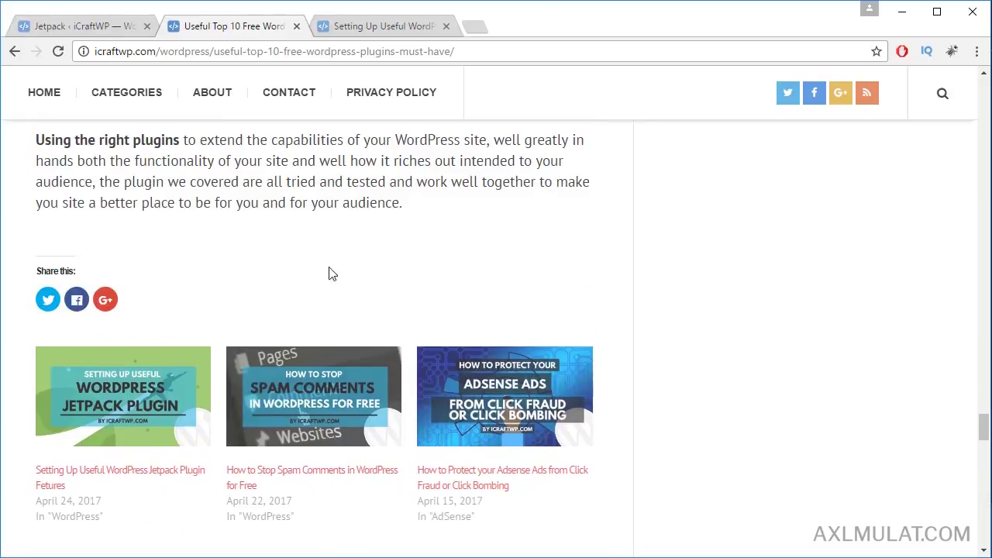
{"action": "scroll", "coordinate": [329, 273], "scroll_direction": "down", "scroll_amount": 4}
{"action": "scroll", "coordinate": [794, 306], "scroll_direction": "up", "scroll_amount": 3}
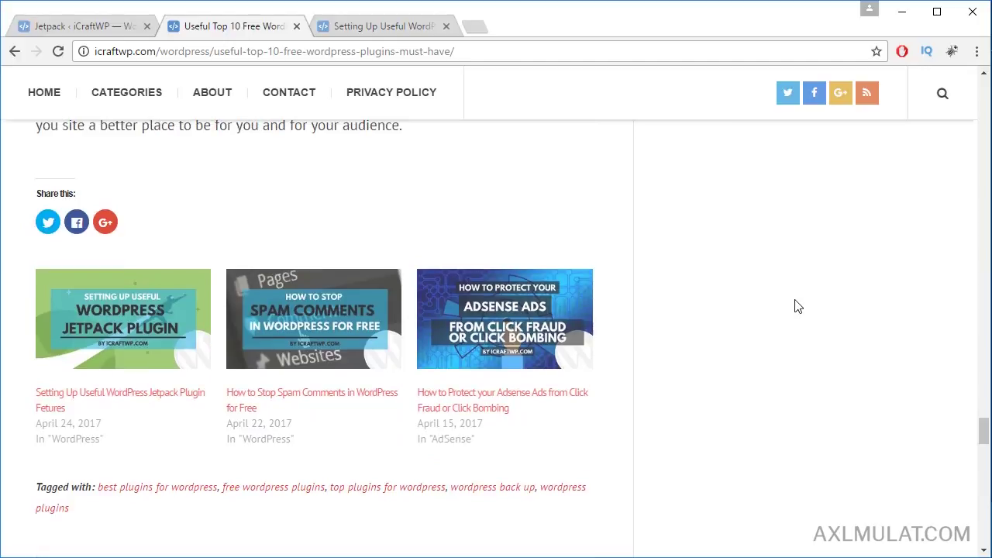
{"action": "scroll", "coordinate": [798, 306], "scroll_direction": "down", "scroll_amount": 8}
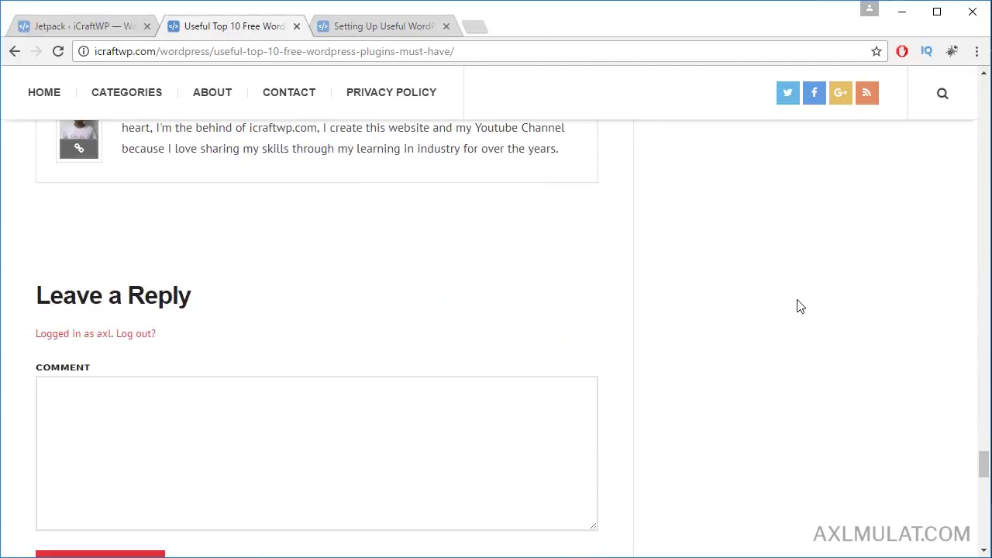
{"action": "scroll", "coordinate": [799, 306], "scroll_direction": "down", "scroll_amount": 4}
{"action": "scroll", "coordinate": [800, 306], "scroll_direction": "up", "scroll_amount": 4}
{"action": "scroll", "coordinate": [800, 306], "scroll_direction": "down", "scroll_amount": 4}
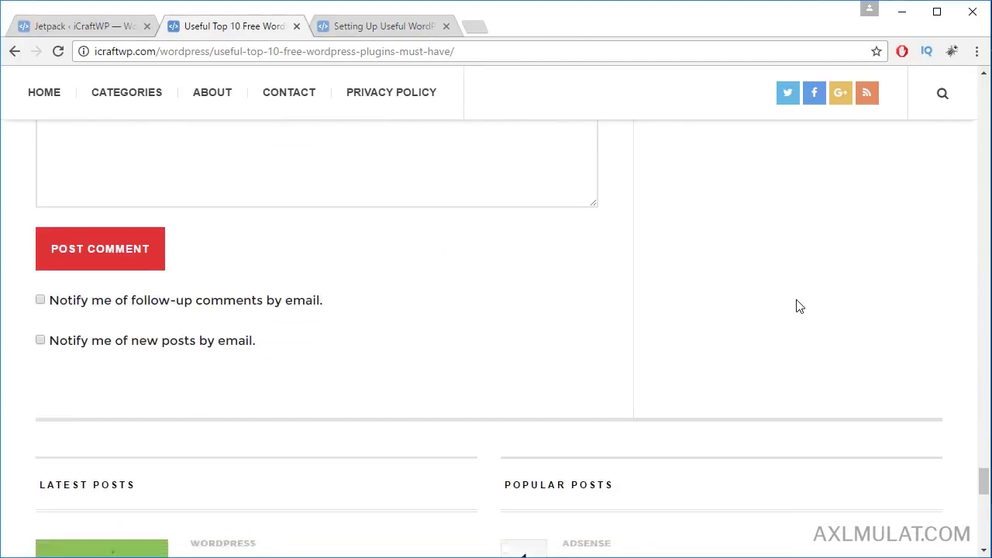
{"action": "scroll", "coordinate": [800, 306], "scroll_direction": "down", "scroll_amount": 4}
{"action": "scroll", "coordinate": [798, 305], "scroll_direction": "up", "scroll_amount": 9}
Step: Return to the Jetpack settings tab and open the site's Sharing settings
{"action": "left_click", "coordinate": [59, 27]}
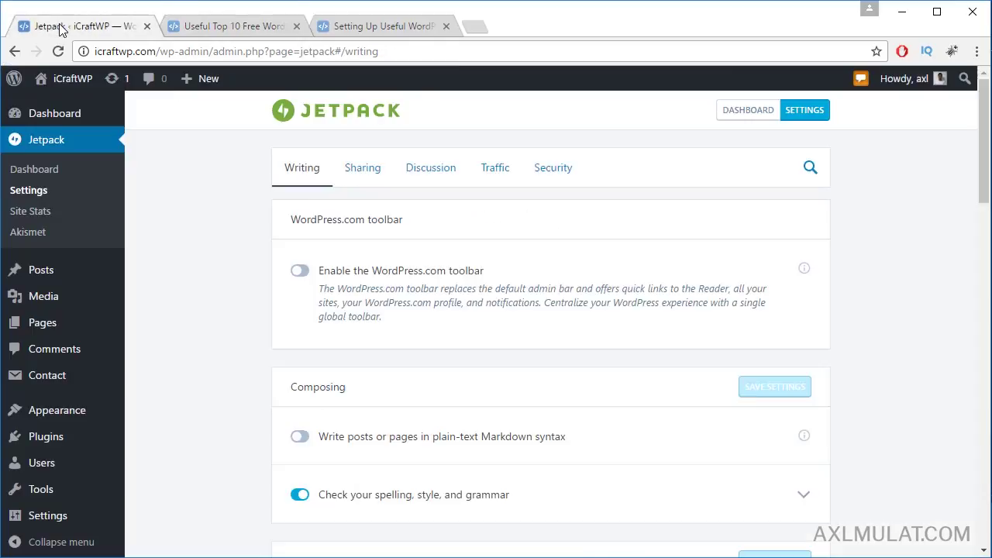
{"action": "scroll", "coordinate": [177, 375], "scroll_direction": "down", "scroll_amount": 1}
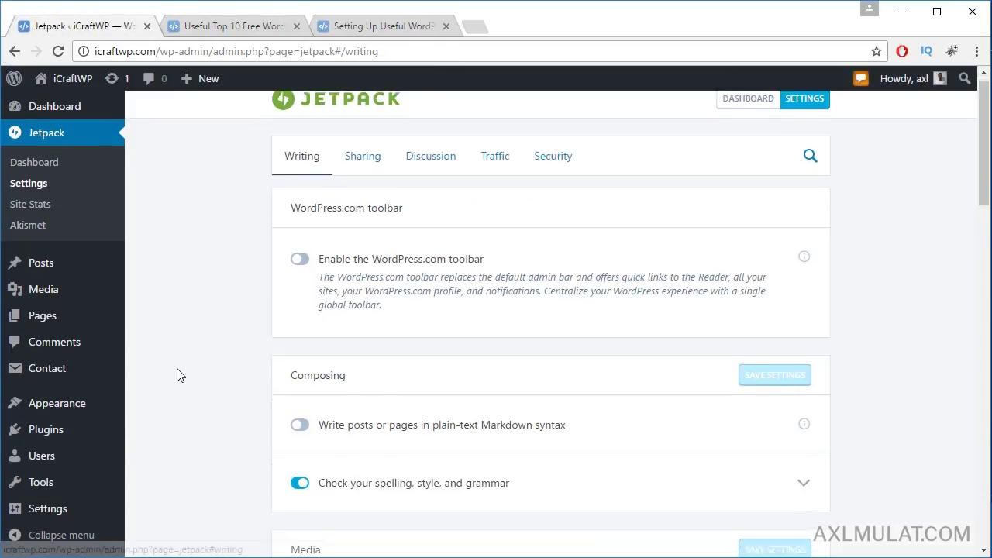
{"action": "scroll", "coordinate": [177, 375], "scroll_direction": "down", "scroll_amount": 2}
{"action": "mouse_move", "coordinate": [66, 510]}
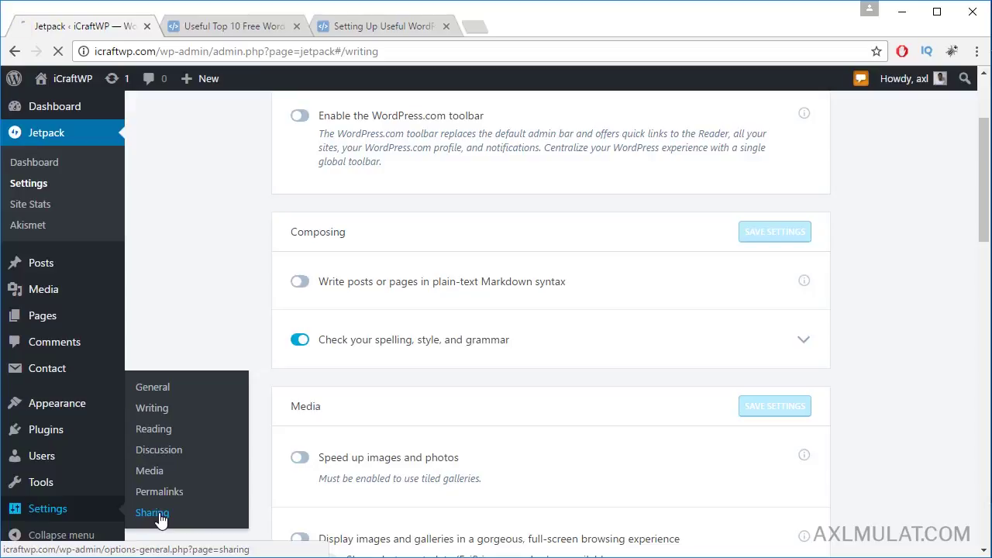
{"action": "left_click", "coordinate": [152, 513]}
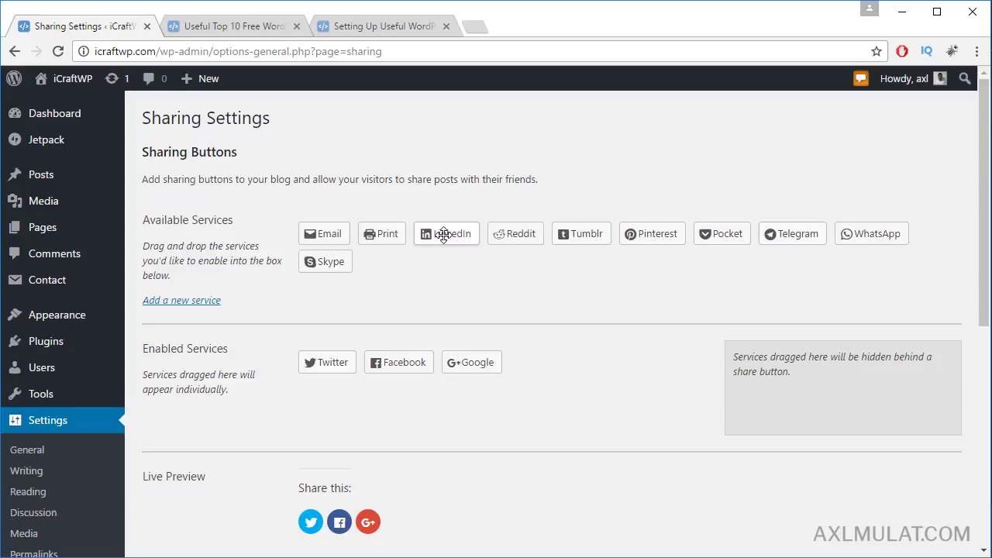
Step: Enable LinkedIn, Pinterest, Pocket and Email as sharing services
{"action": "left_click_drag", "start_coordinate": [443, 235], "coordinate": [533, 363]}
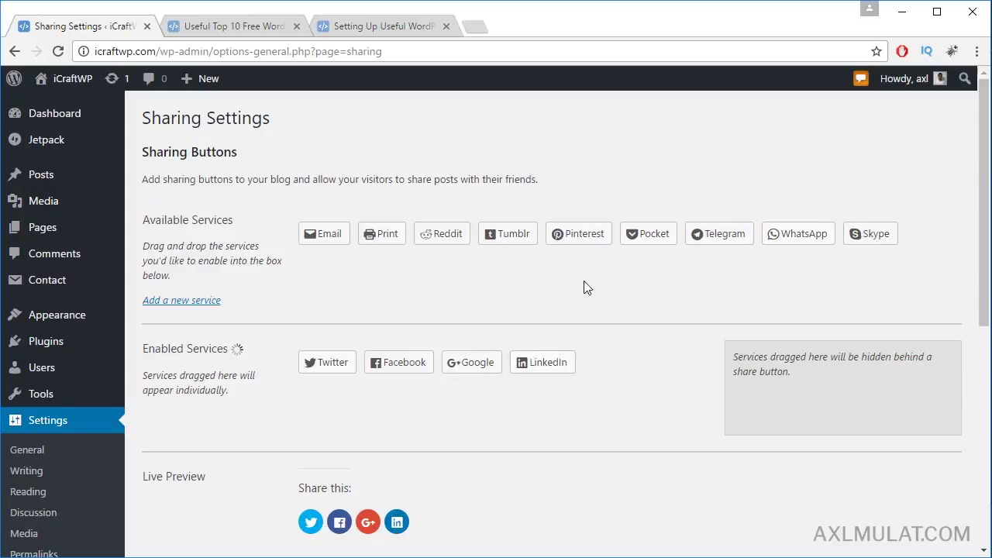
{"action": "left_click_drag", "start_coordinate": [576, 234], "coordinate": [616, 360]}
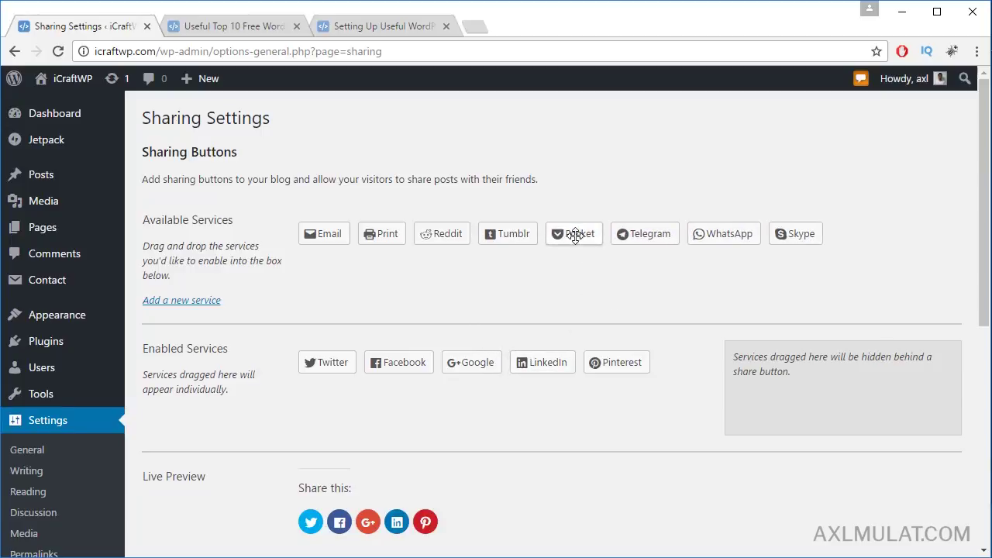
{"action": "left_click_drag", "start_coordinate": [575, 236], "coordinate": [684, 335]}
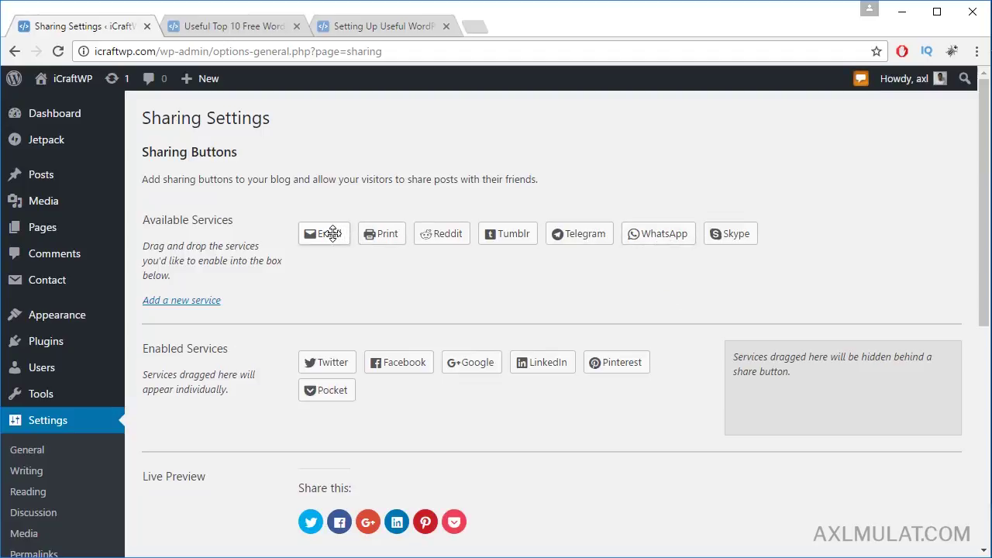
{"action": "left_click_drag", "start_coordinate": [333, 233], "coordinate": [399, 387]}
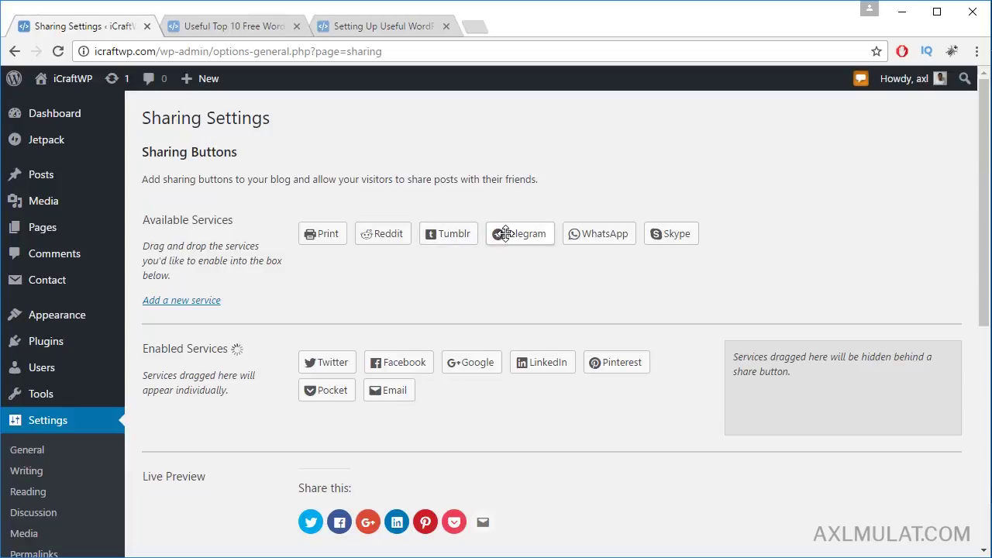
Step: Hide Reddit and WhatsApp behind the More button and move Facebook to first position
{"action": "left_click_drag", "start_coordinate": [587, 234], "coordinate": [806, 378]}
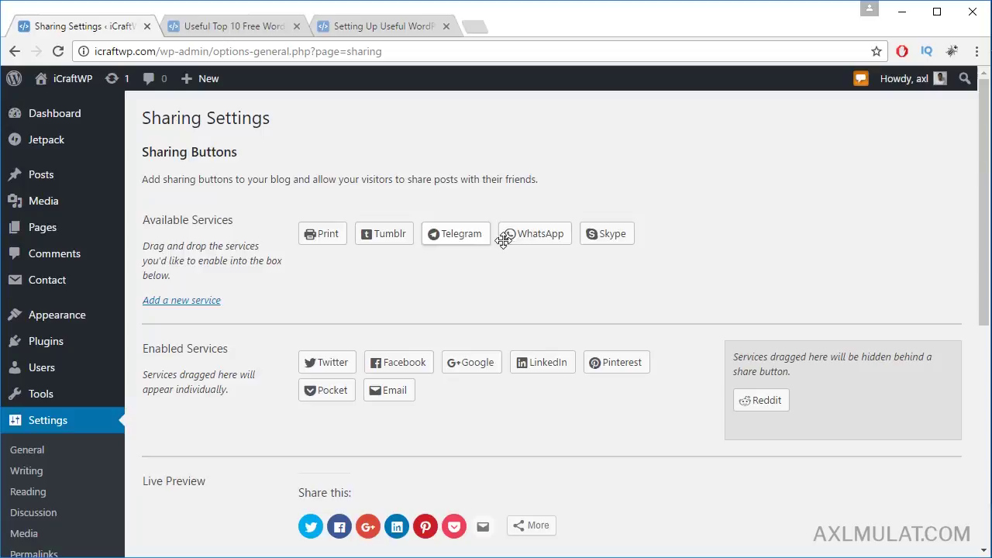
{"action": "left_click_drag", "start_coordinate": [504, 240], "coordinate": [802, 395]}
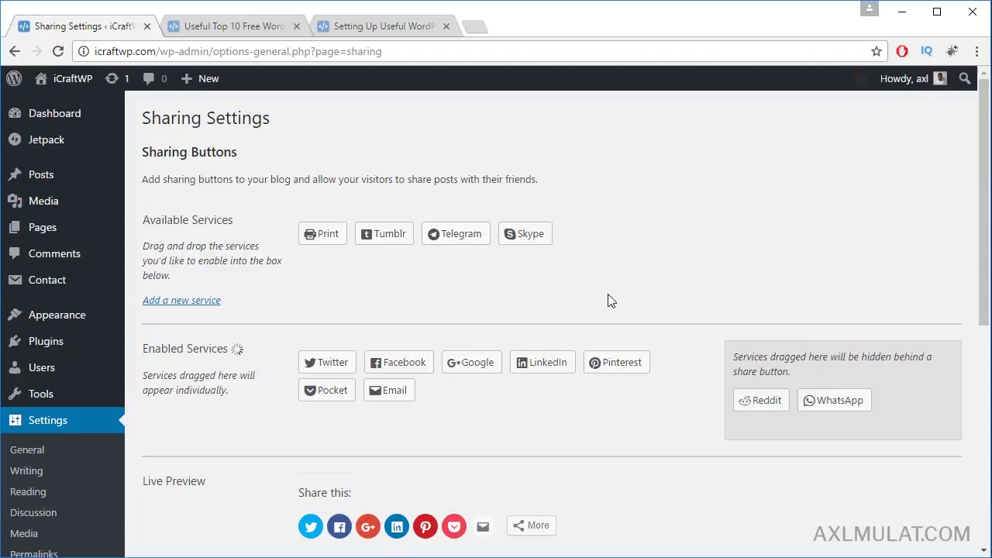
{"action": "scroll", "coordinate": [612, 302], "scroll_direction": "down", "scroll_amount": 1}
{"action": "left_click_drag", "start_coordinate": [390, 286], "coordinate": [317, 285]}
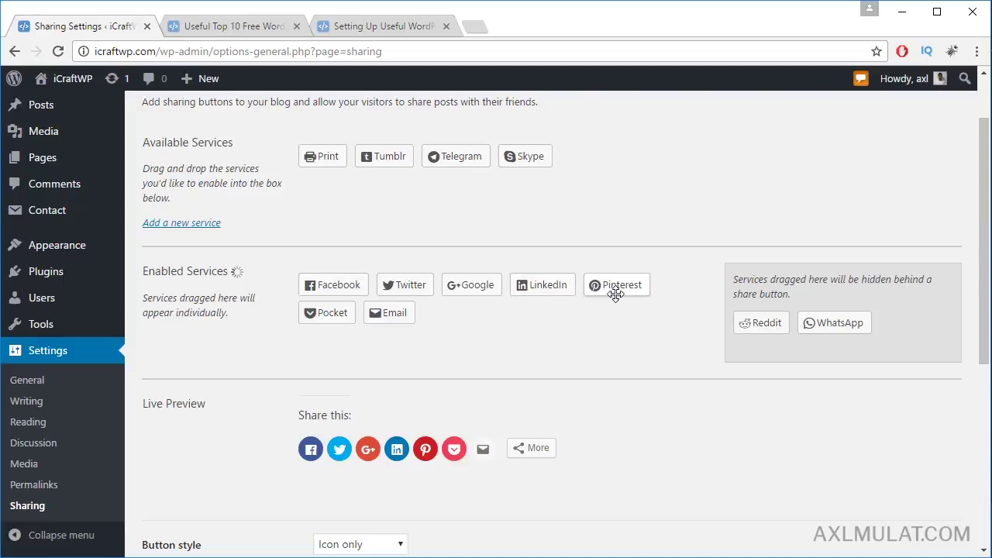
{"action": "scroll", "coordinate": [600, 310], "scroll_direction": "down", "scroll_amount": 2}
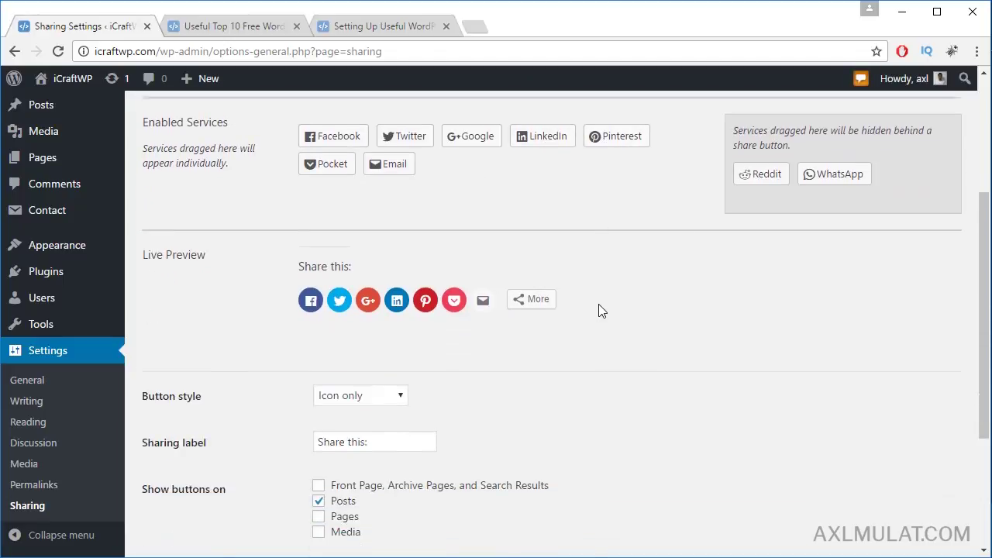
Step: Change the Button style to Official buttons and save the sharing settings
{"action": "left_click", "coordinate": [368, 397]}
{"action": "left_click", "coordinate": [367, 453]}
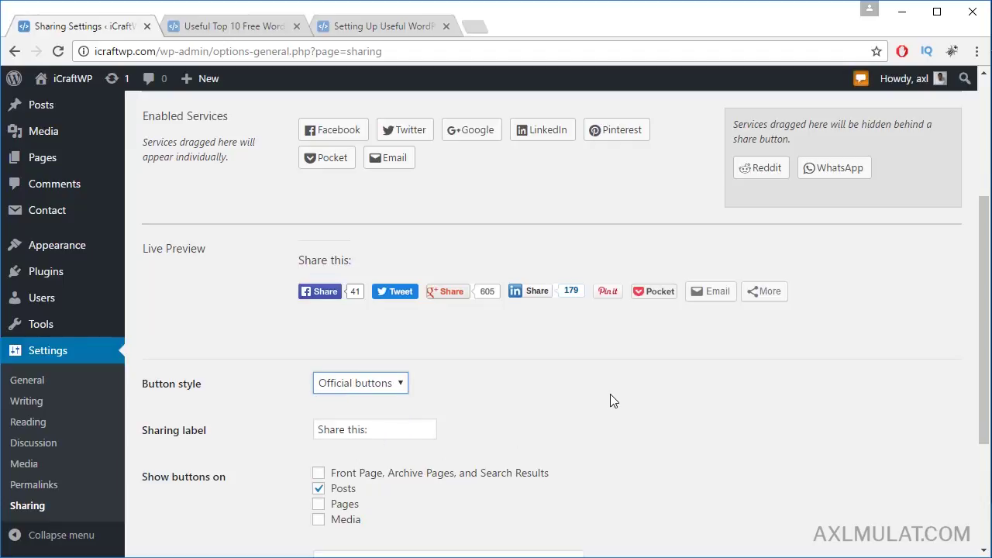
{"action": "scroll", "coordinate": [612, 398], "scroll_direction": "down", "scroll_amount": 2}
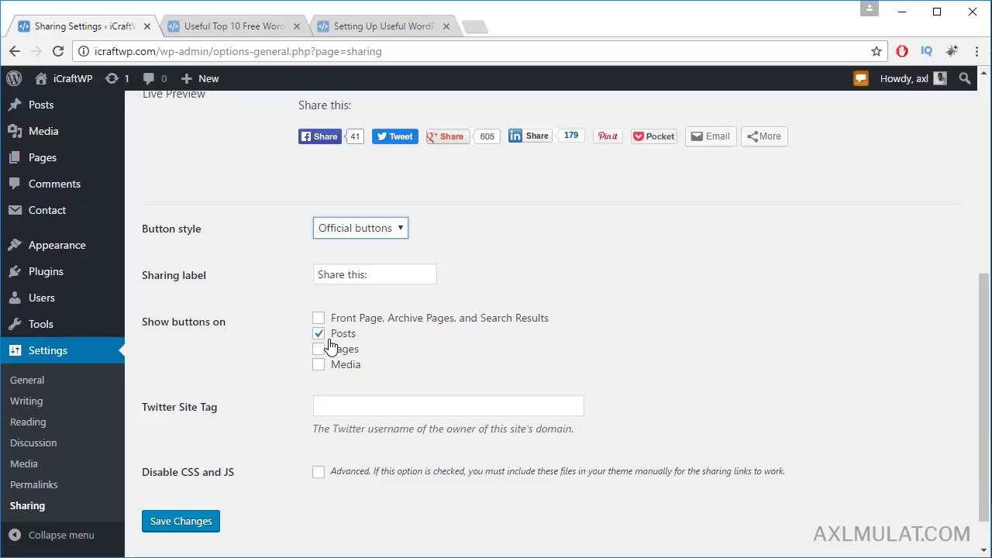
{"action": "scroll", "coordinate": [327, 346], "scroll_direction": "down", "scroll_amount": 1}
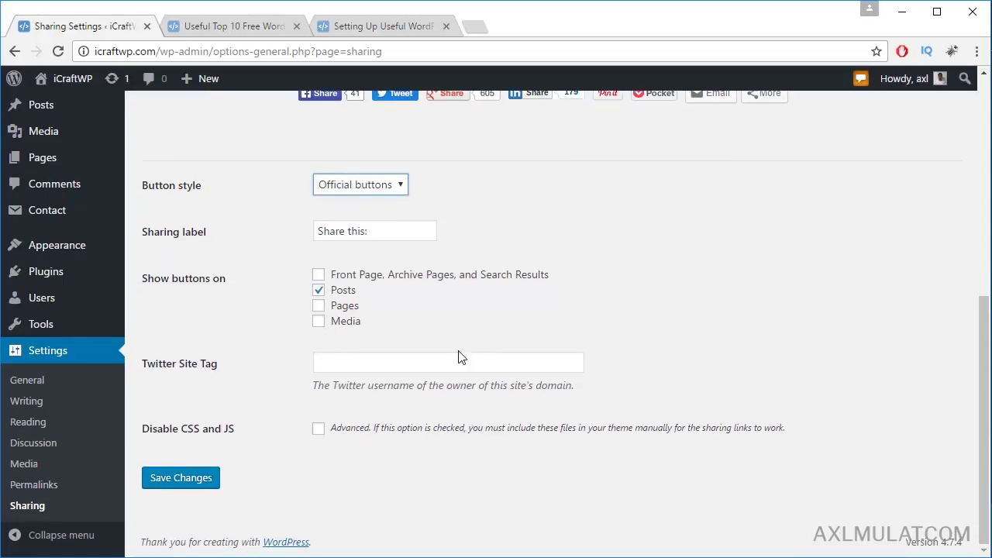
{"action": "left_click", "coordinate": [210, 473]}
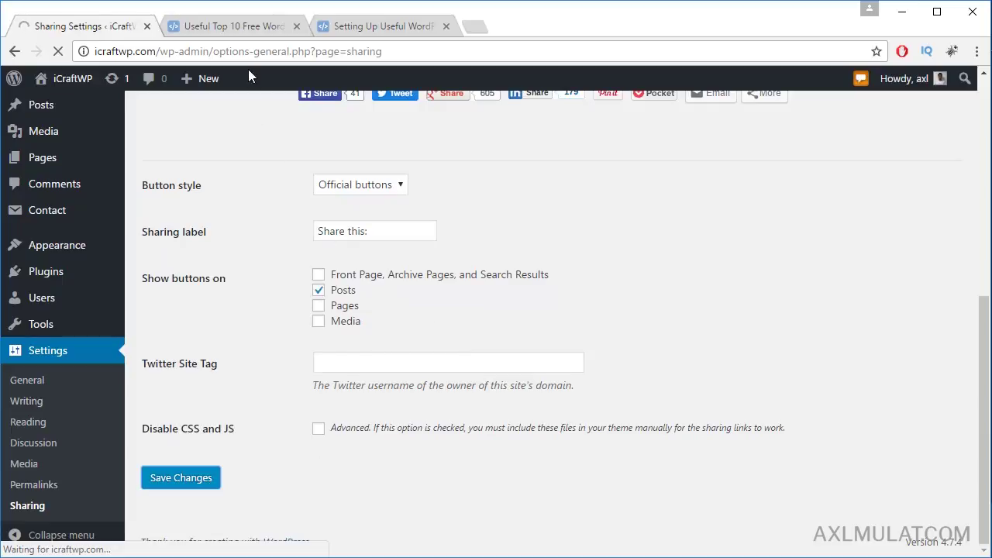
Step: Reload the blog post to verify the official-style share buttons, then return to Sharing Settings
{"action": "left_click", "coordinate": [263, 26]}
{"action": "left_click", "coordinate": [299, 49]}
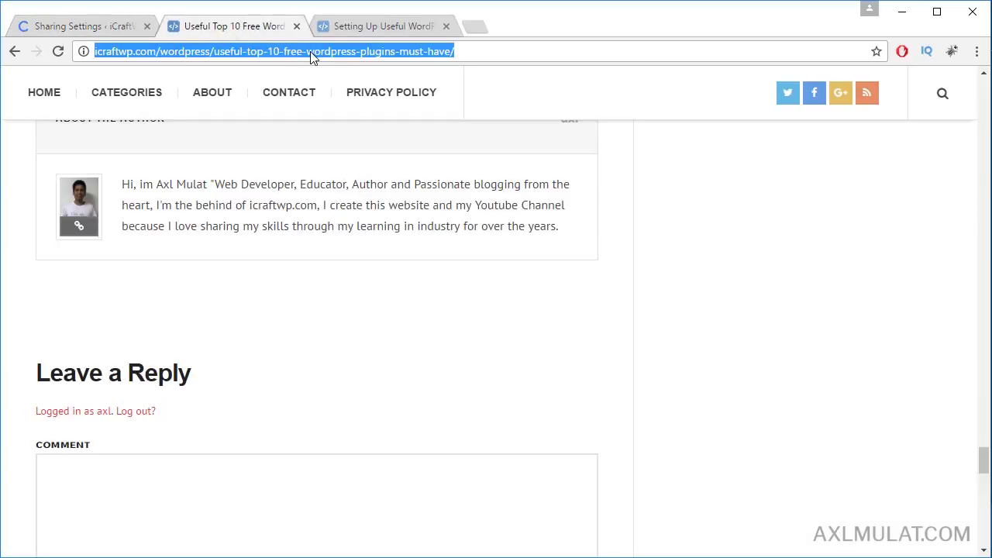
{"action": "key", "text": "Return"}
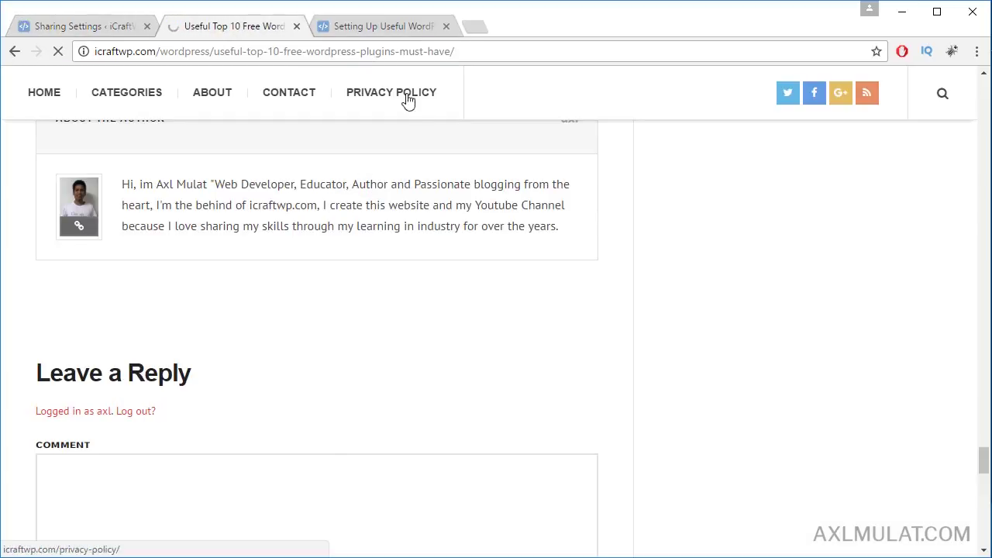
{"action": "scroll", "coordinate": [983, 493], "scroll_direction": "up", "scroll_amount": 12}
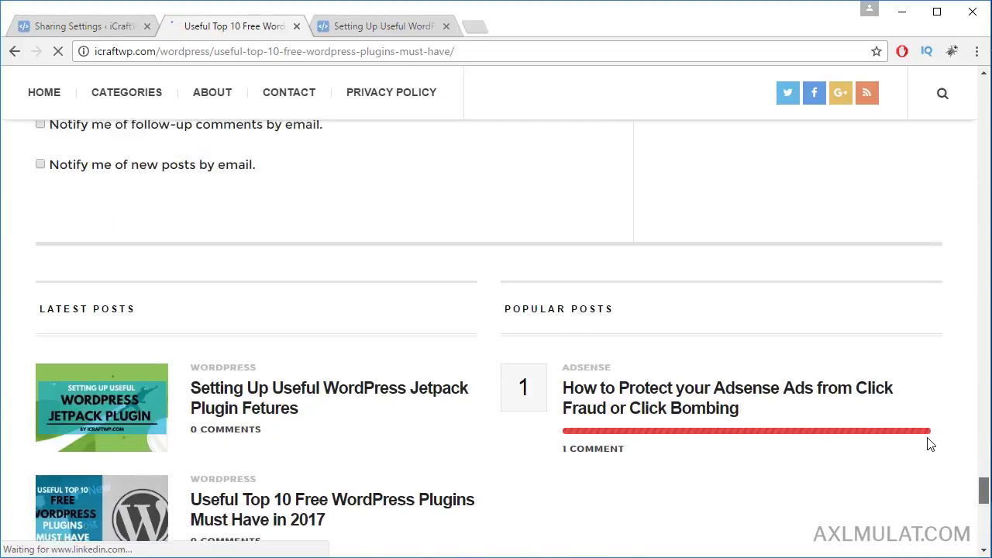
{"action": "scroll", "coordinate": [930, 442], "scroll_direction": "up", "scroll_amount": 10}
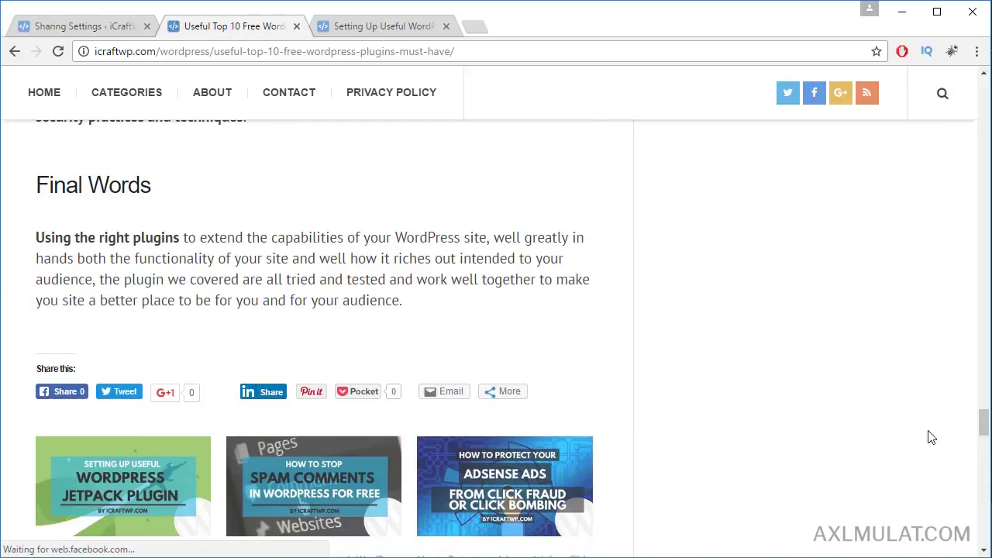
{"action": "scroll", "coordinate": [933, 432], "scroll_direction": "down", "scroll_amount": 1}
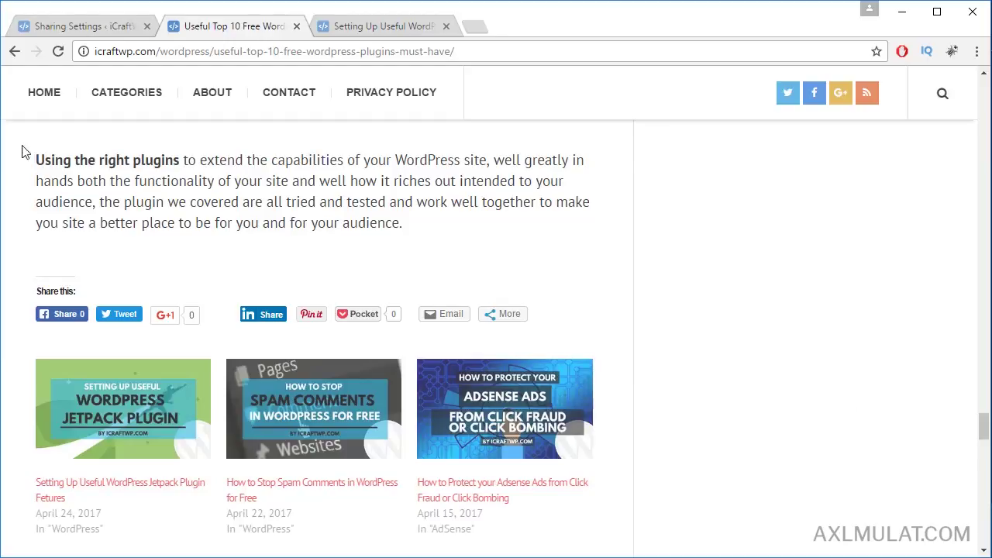
{"action": "left_click", "coordinate": [59, 27]}
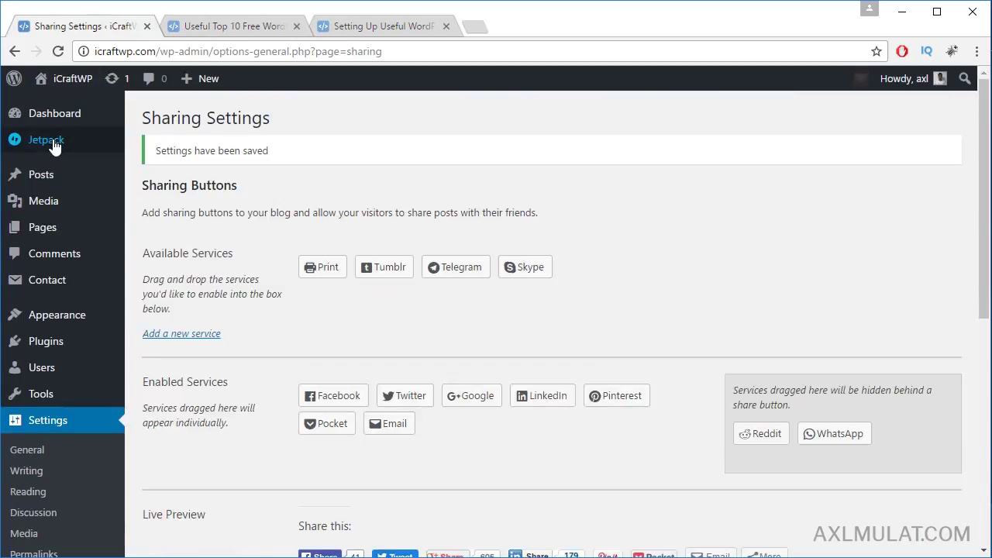
Step: Run the Jetpack debug check from the Jetpack Dashboard, which reports the setup looks a-okay
{"action": "mouse_move", "coordinate": [85, 144]}
{"action": "left_click", "coordinate": [163, 143]}
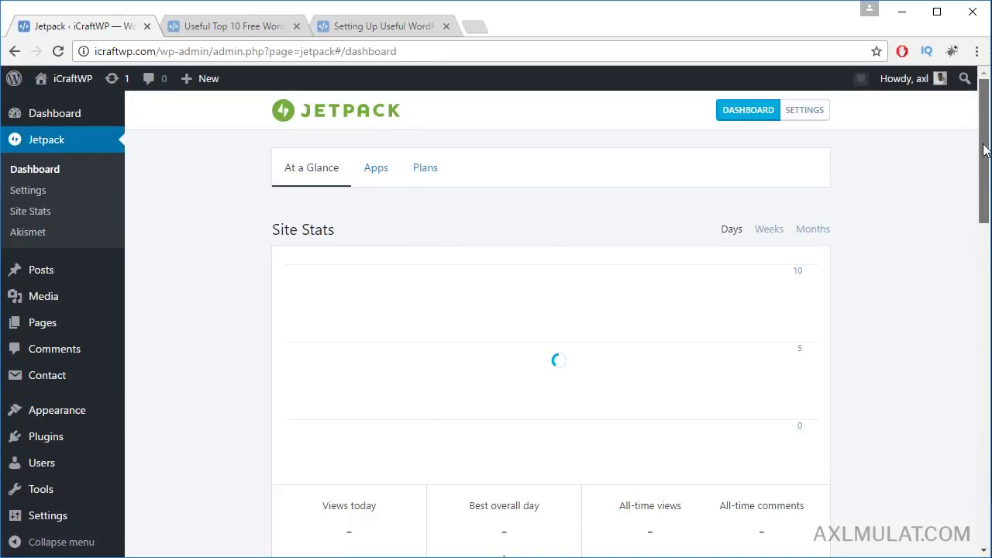
{"action": "left_click_drag", "start_coordinate": [983, 137], "coordinate": [982, 478]}
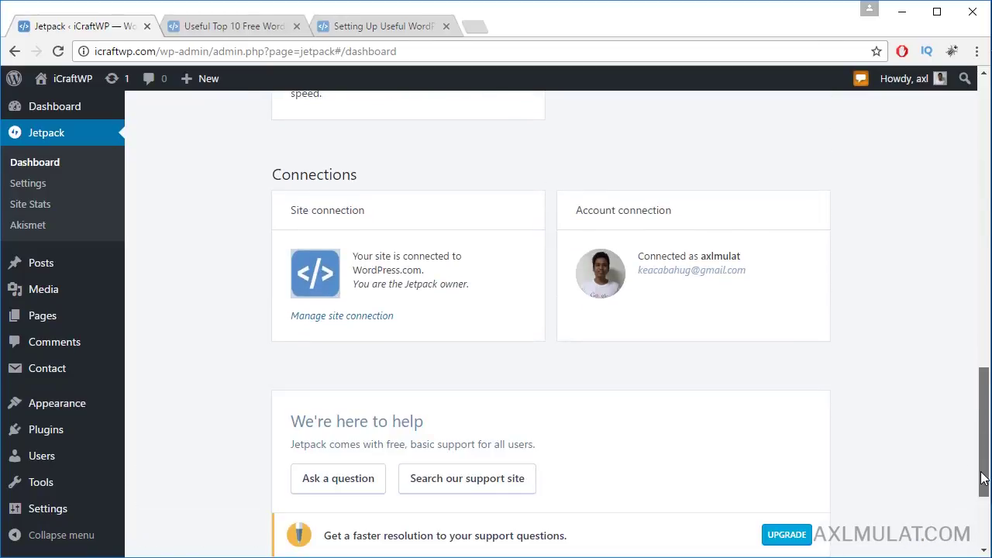
{"action": "scroll", "coordinate": [982, 478], "scroll_direction": "down", "scroll_amount": 2}
{"action": "left_click", "coordinate": [608, 464]}
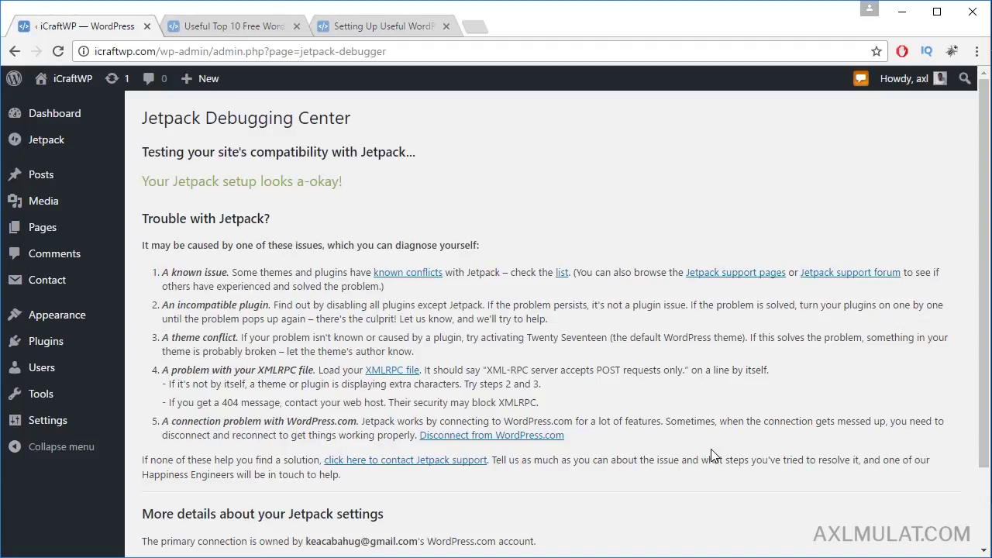
{"action": "scroll", "coordinate": [717, 457], "scroll_direction": "down", "scroll_amount": 3}
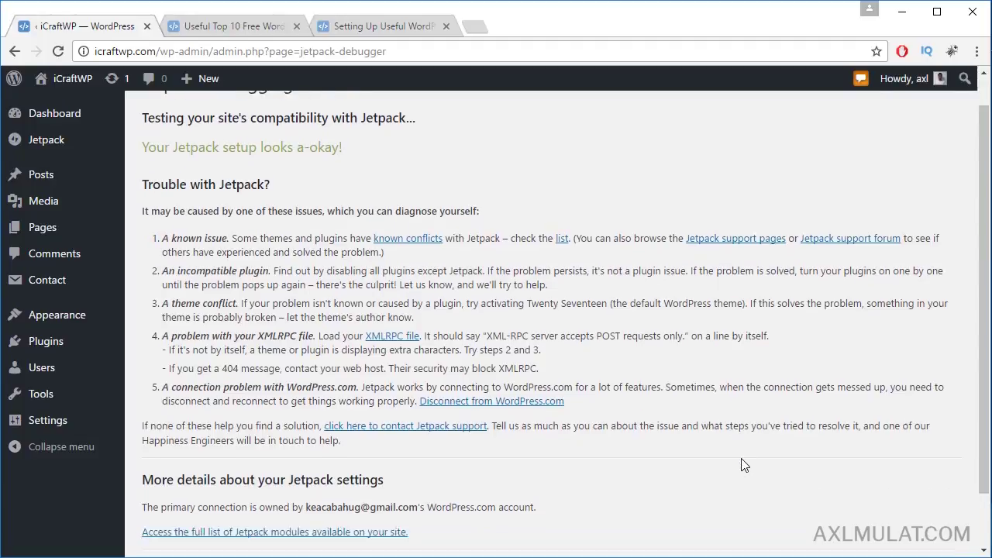
{"action": "scroll", "coordinate": [736, 461], "scroll_direction": "up", "scroll_amount": 3}
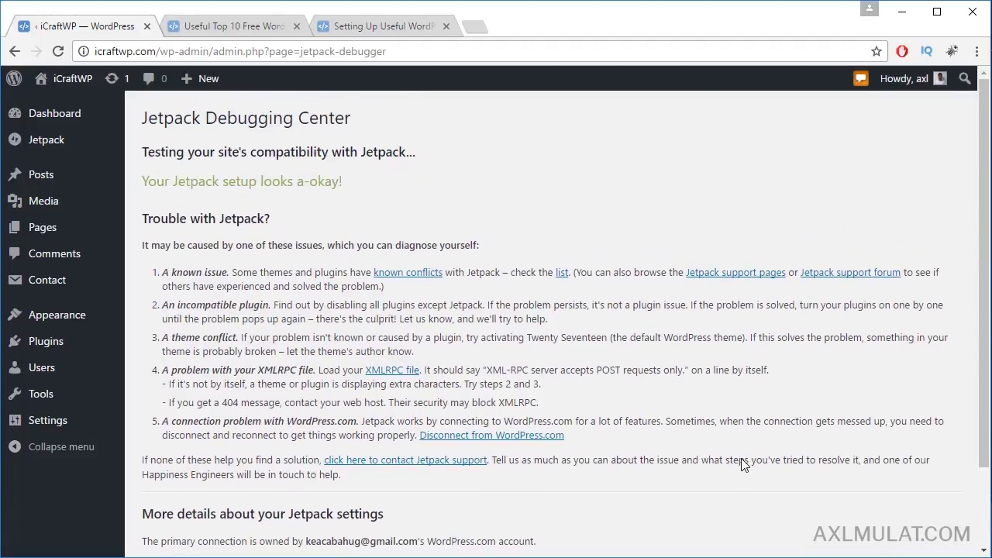
Step: Look over the blog post again, then come back to the Debugging Center
{"action": "left_click", "coordinate": [249, 25]}
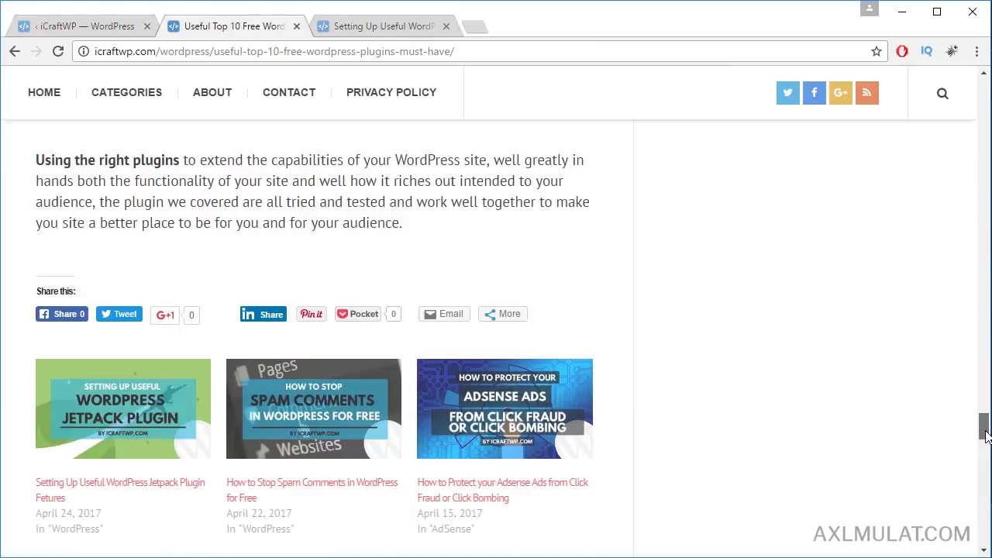
{"action": "mouse_move", "coordinate": [983, 426]}
{"action": "left_mouse_down"}
{"action": "mouse_move", "coordinate": [983, 411]}
{"action": "mouse_move", "coordinate": [986, 438]}
{"action": "left_mouse_up"}
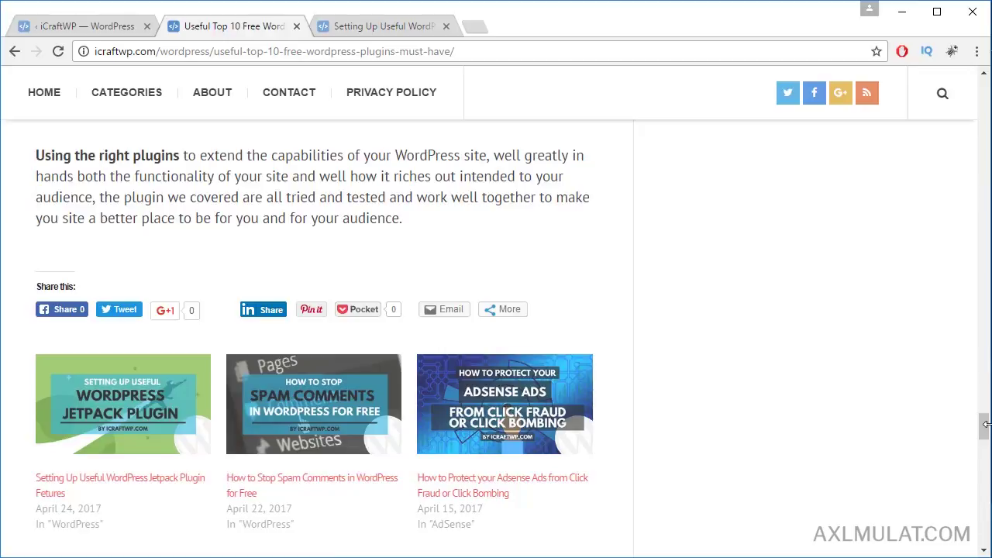
{"action": "left_click_drag", "start_coordinate": [983, 425], "coordinate": [983, 87]}
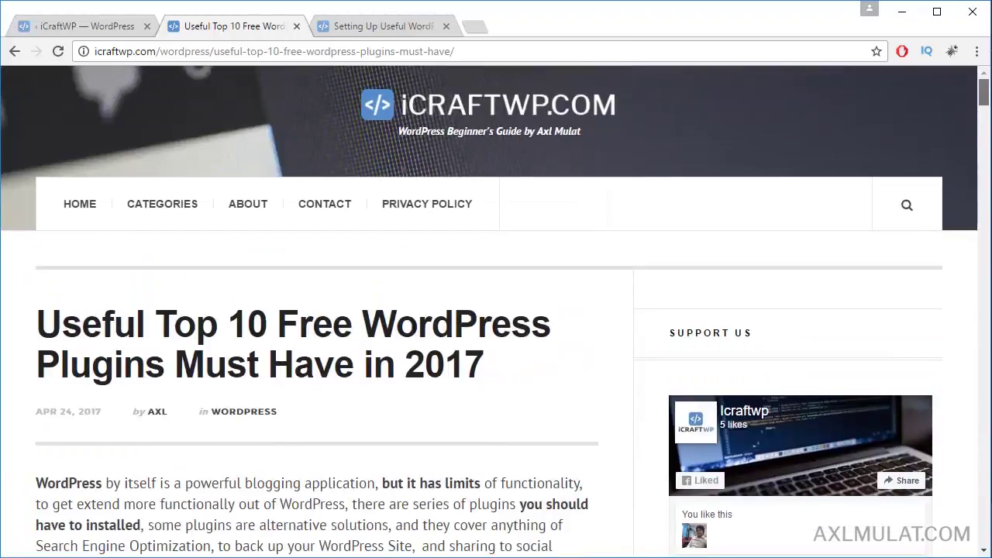
{"action": "left_click", "coordinate": [66, 27]}
Step: Go to Dashboard Home and find the Site Stats widget showing no stats for this period
{"action": "mouse_move", "coordinate": [47, 114]}
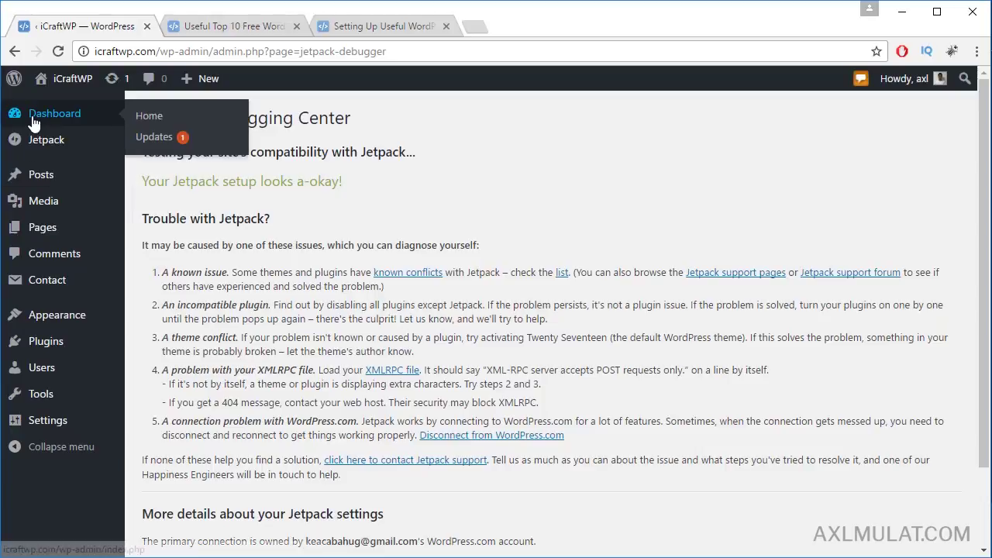
{"action": "left_click", "coordinate": [141, 117]}
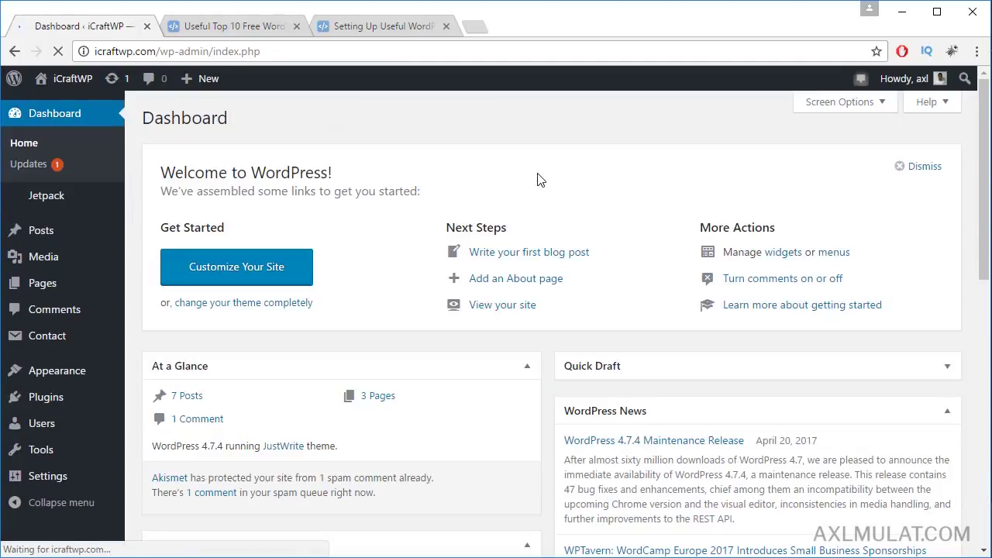
{"action": "scroll", "coordinate": [541, 180], "scroll_direction": "down", "scroll_amount": 8}
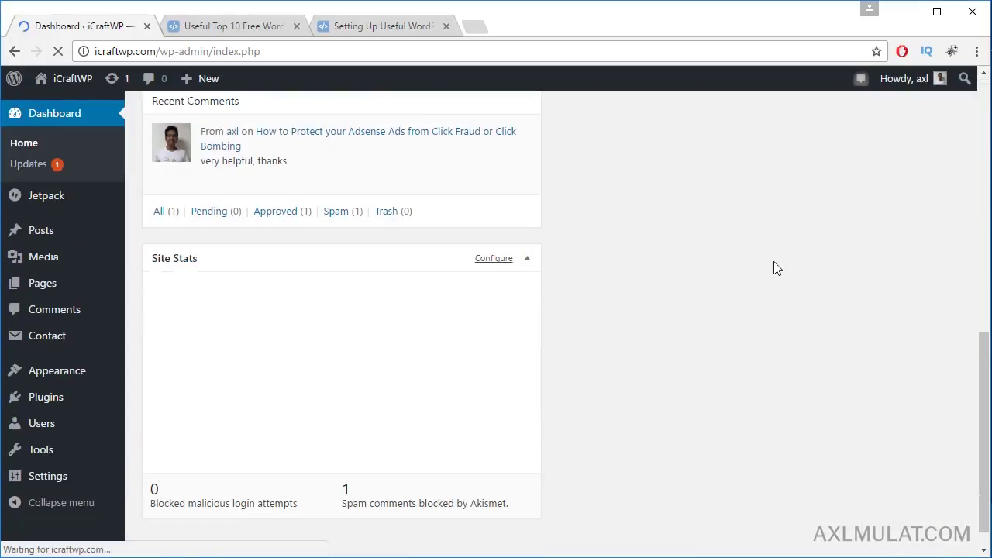
{"action": "scroll", "coordinate": [235, 314], "scroll_direction": "down", "scroll_amount": 1}
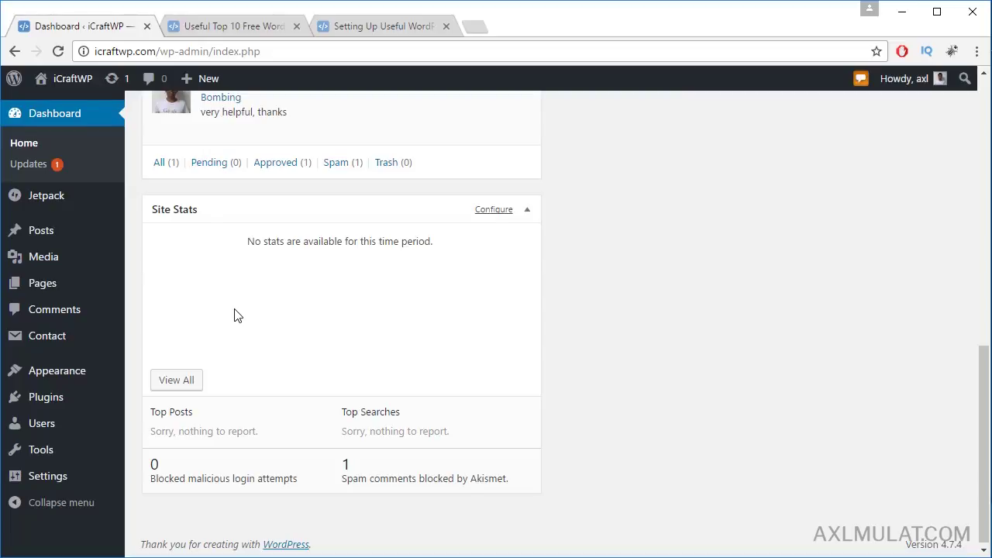
{"action": "scroll", "coordinate": [600, 338], "scroll_direction": "up", "scroll_amount": 5}
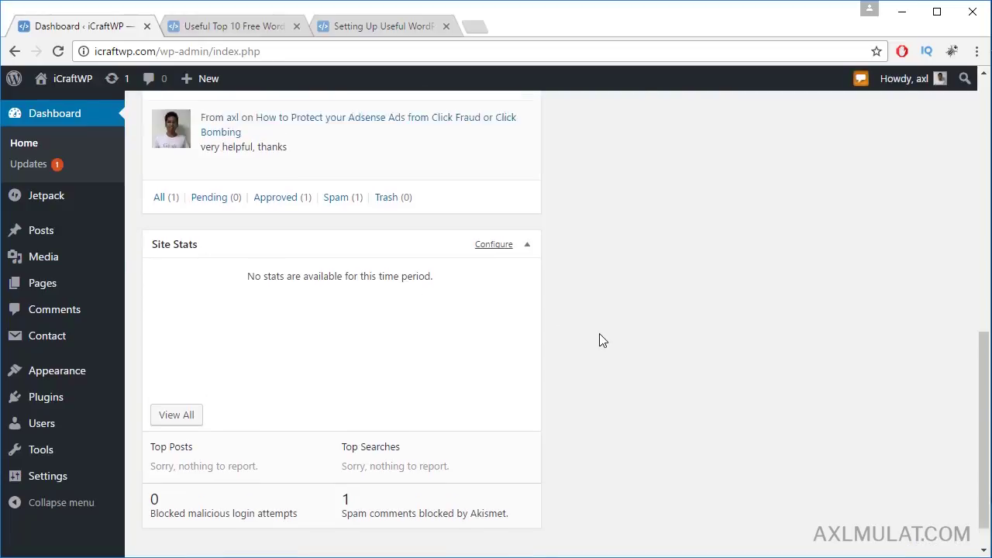
{"action": "scroll", "coordinate": [600, 338], "scroll_direction": "up", "scroll_amount": 4}
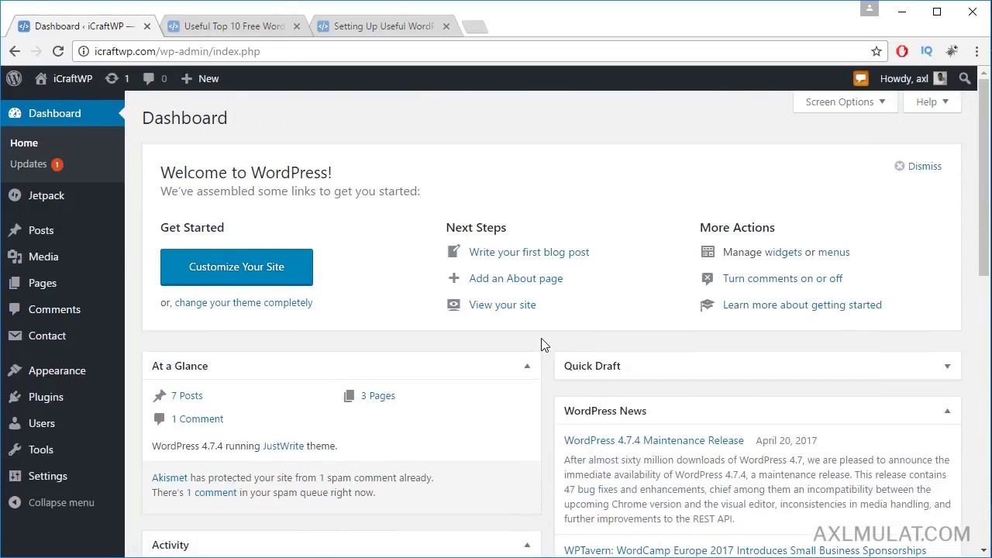